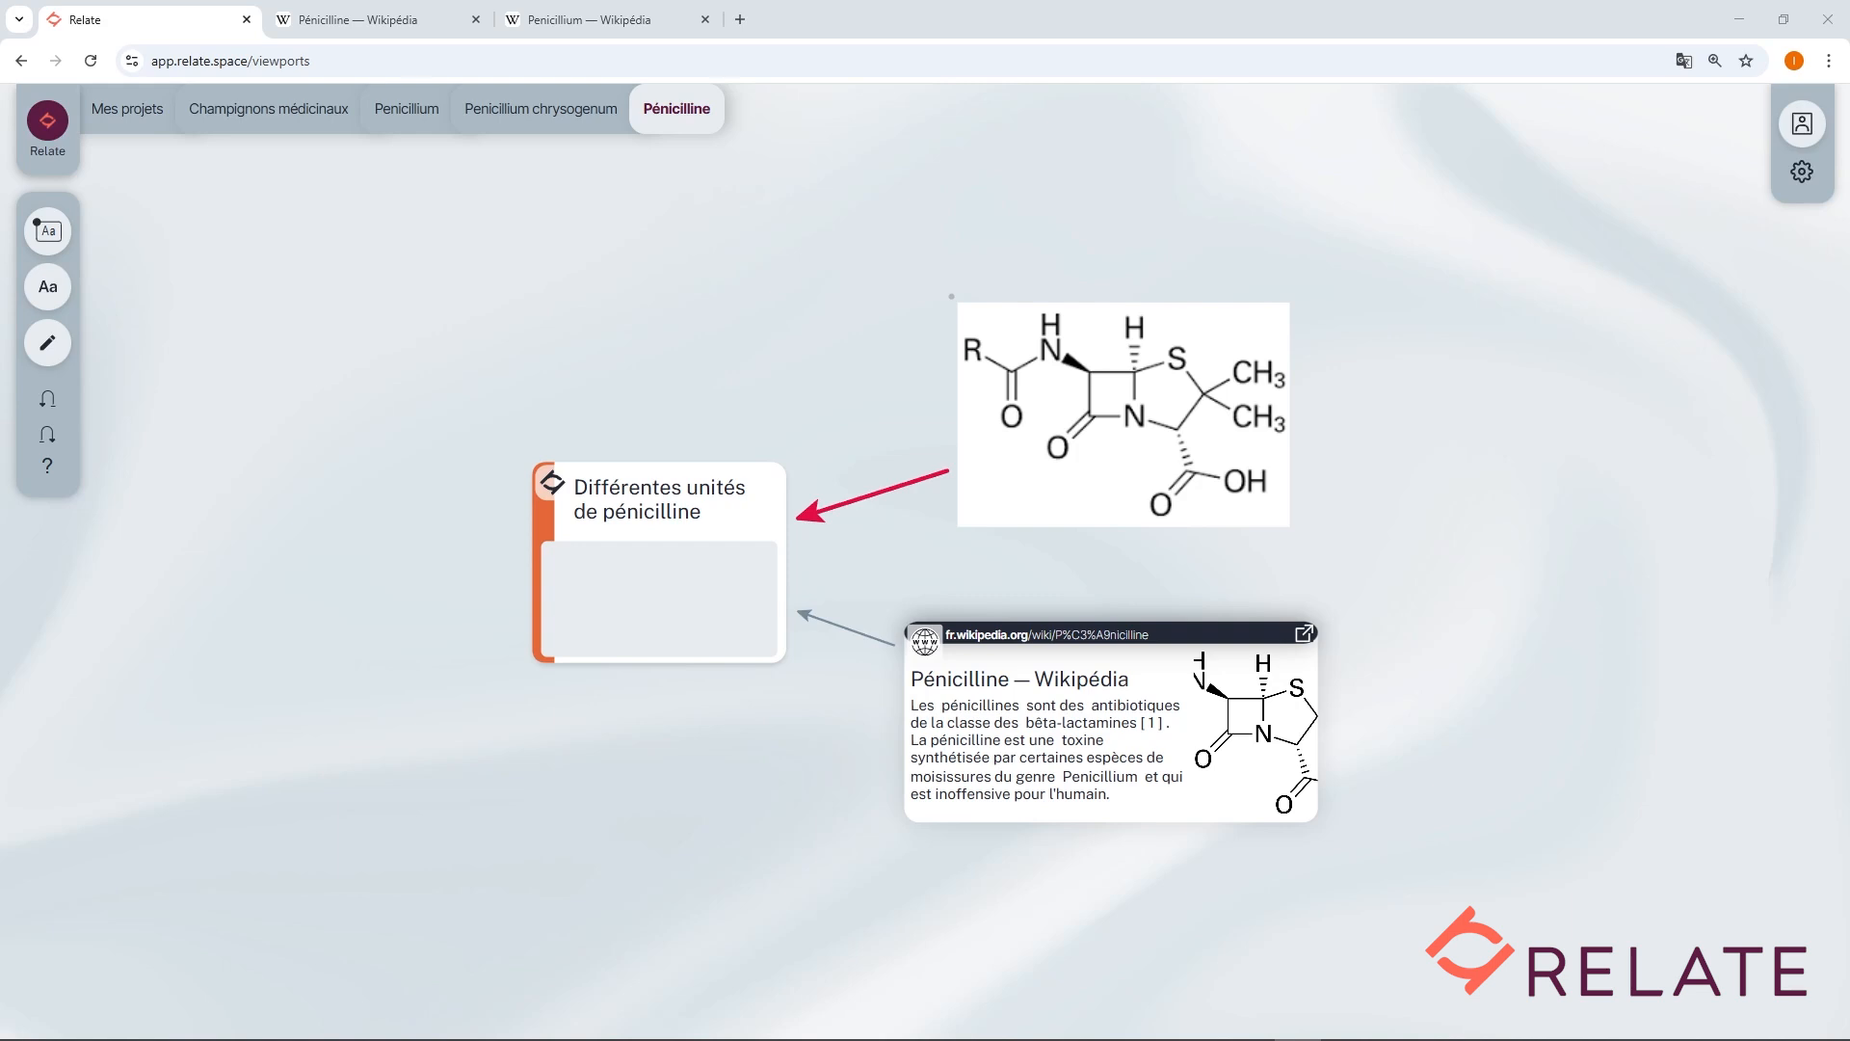
Paste a note annotation above the structure image and italicize the word pénicillines.
{"action": "left_click", "coordinate": [47, 286]}
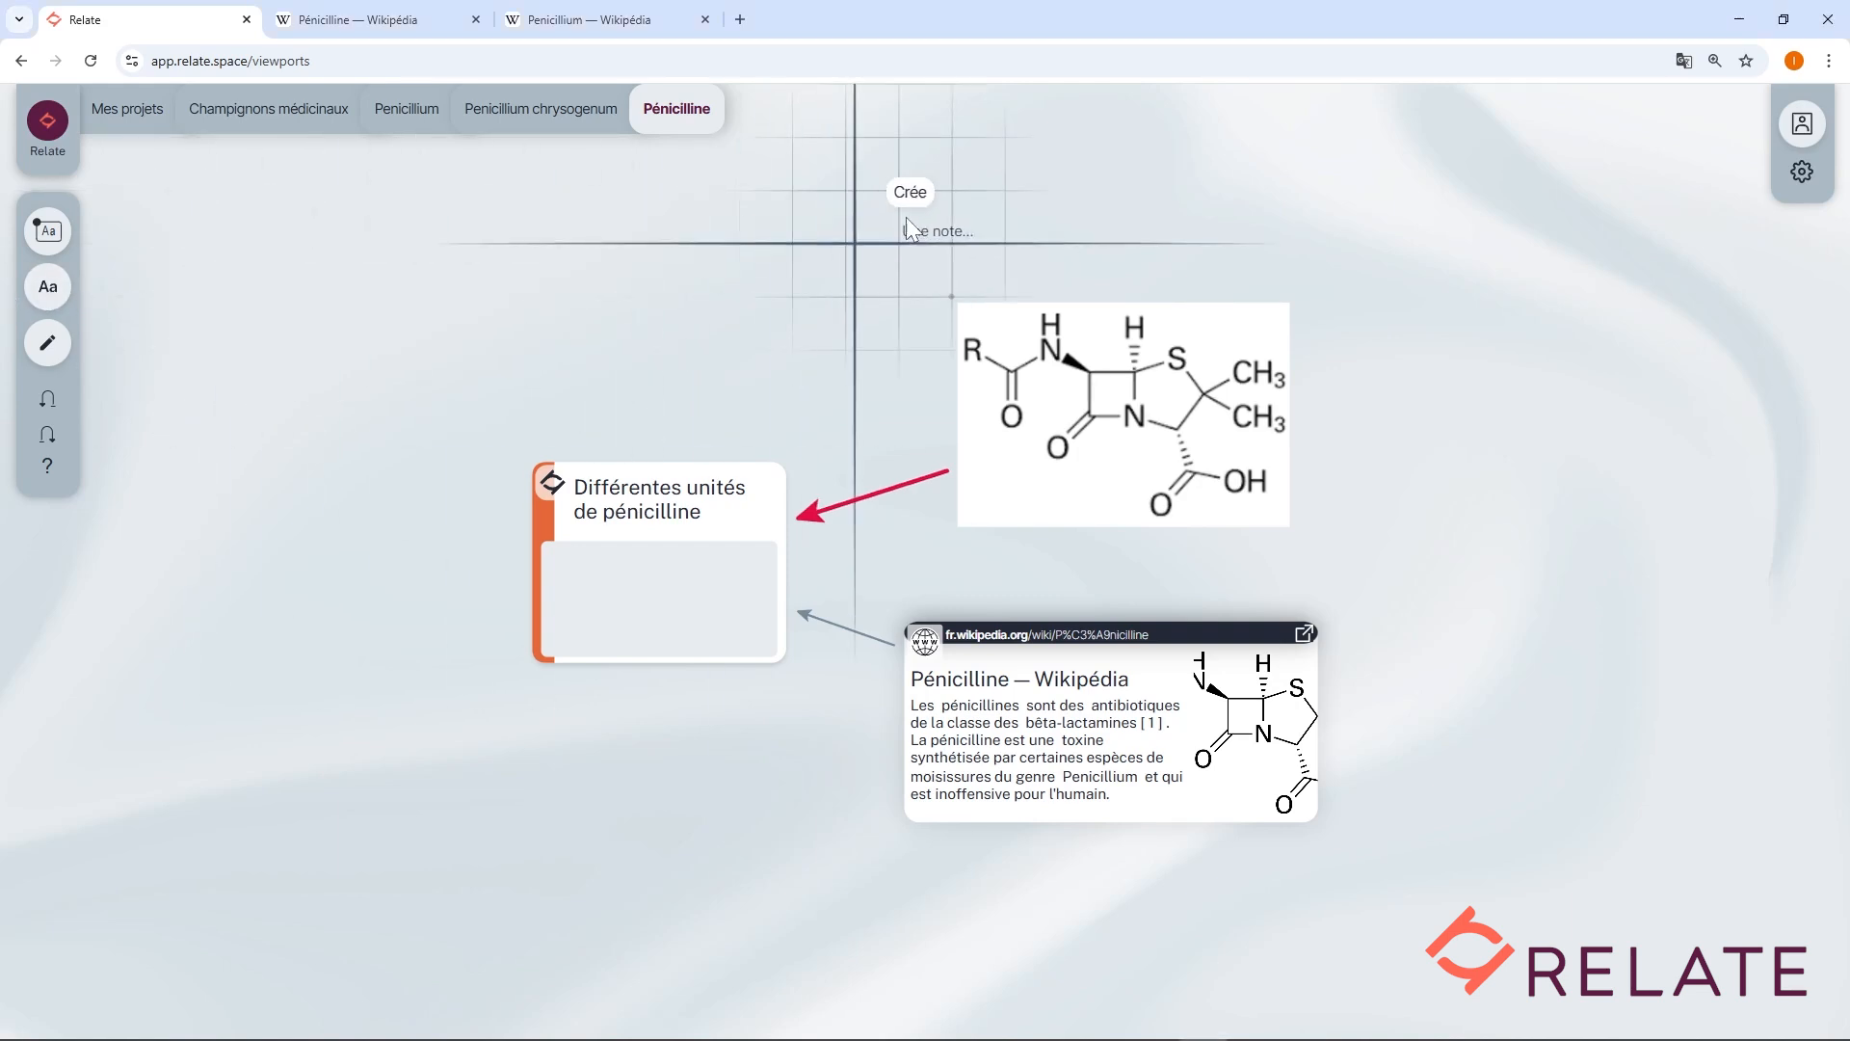
{"action": "left_click", "coordinate": [961, 206]}
{"action": "type", "text": "Structure générale des pénicillines (quand R = Φ-CH2, il s'agit de la pénicilline G)."}
{"action": "double_click", "coordinate": [1243, 214]}
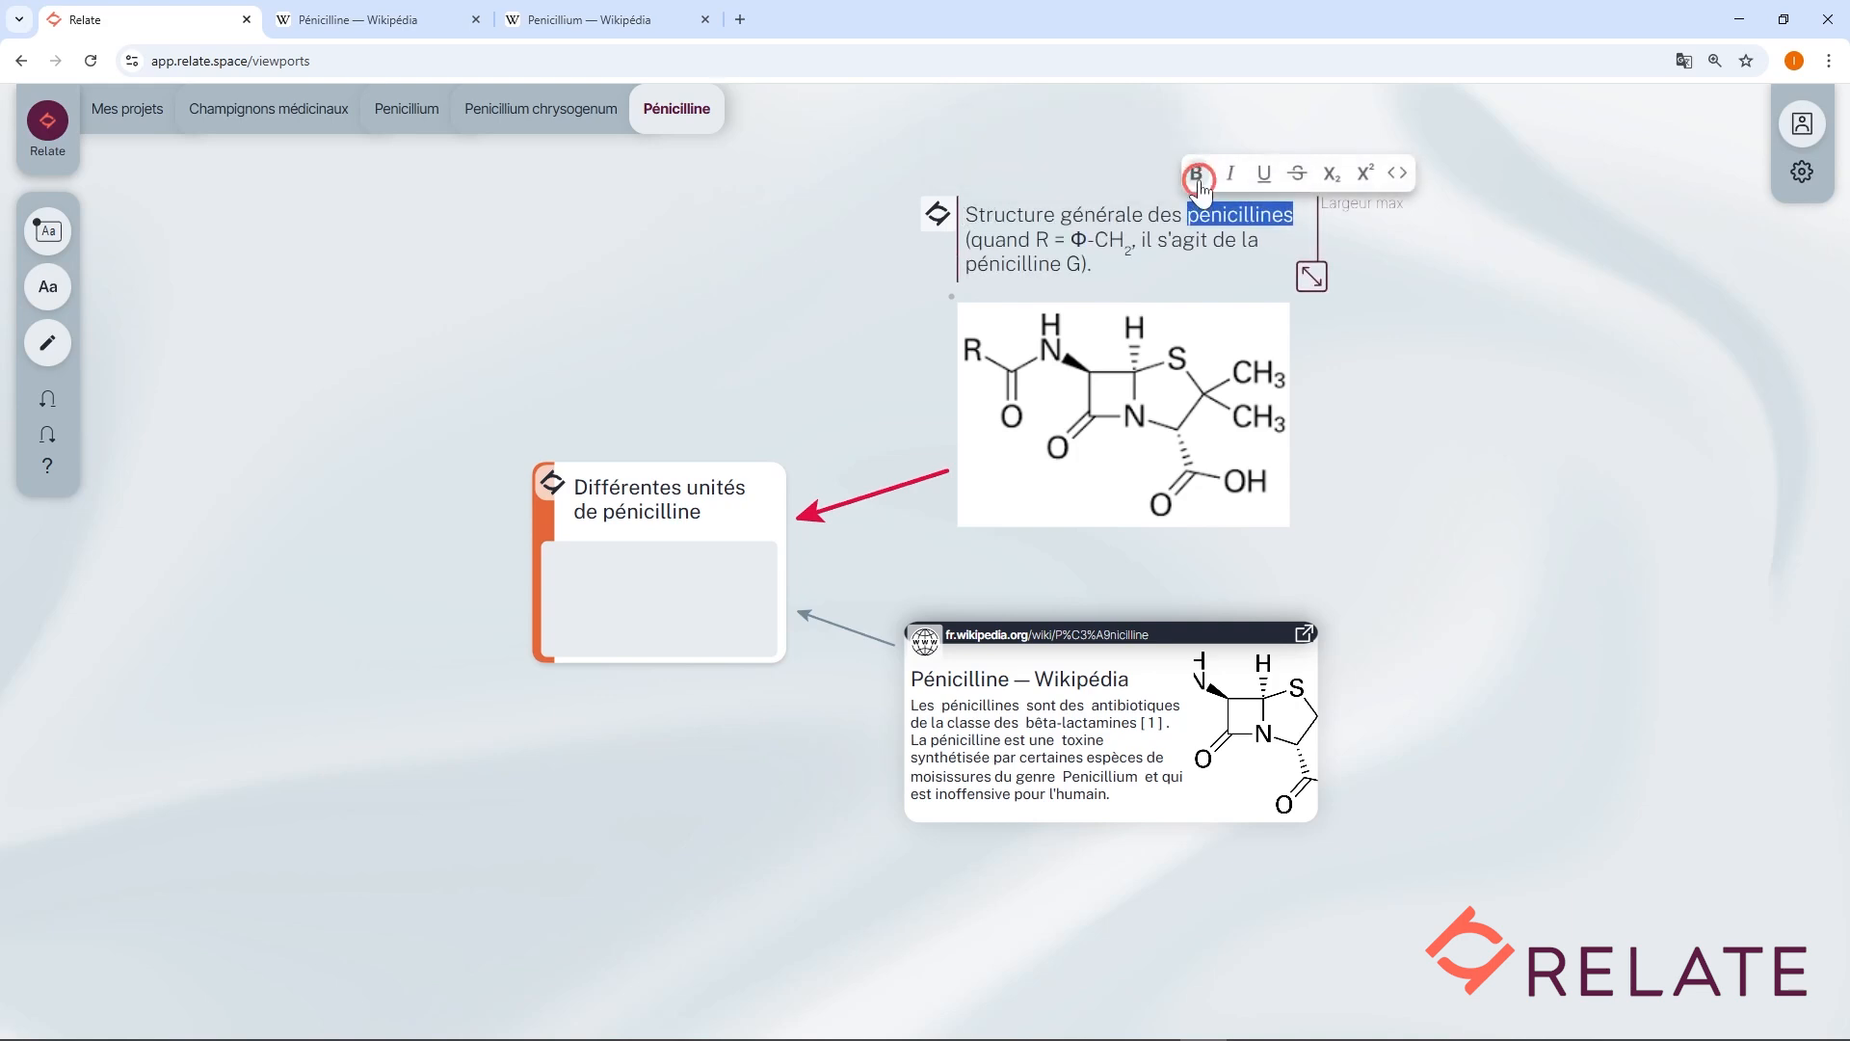
{"action": "left_click", "coordinate": [1229, 174]}
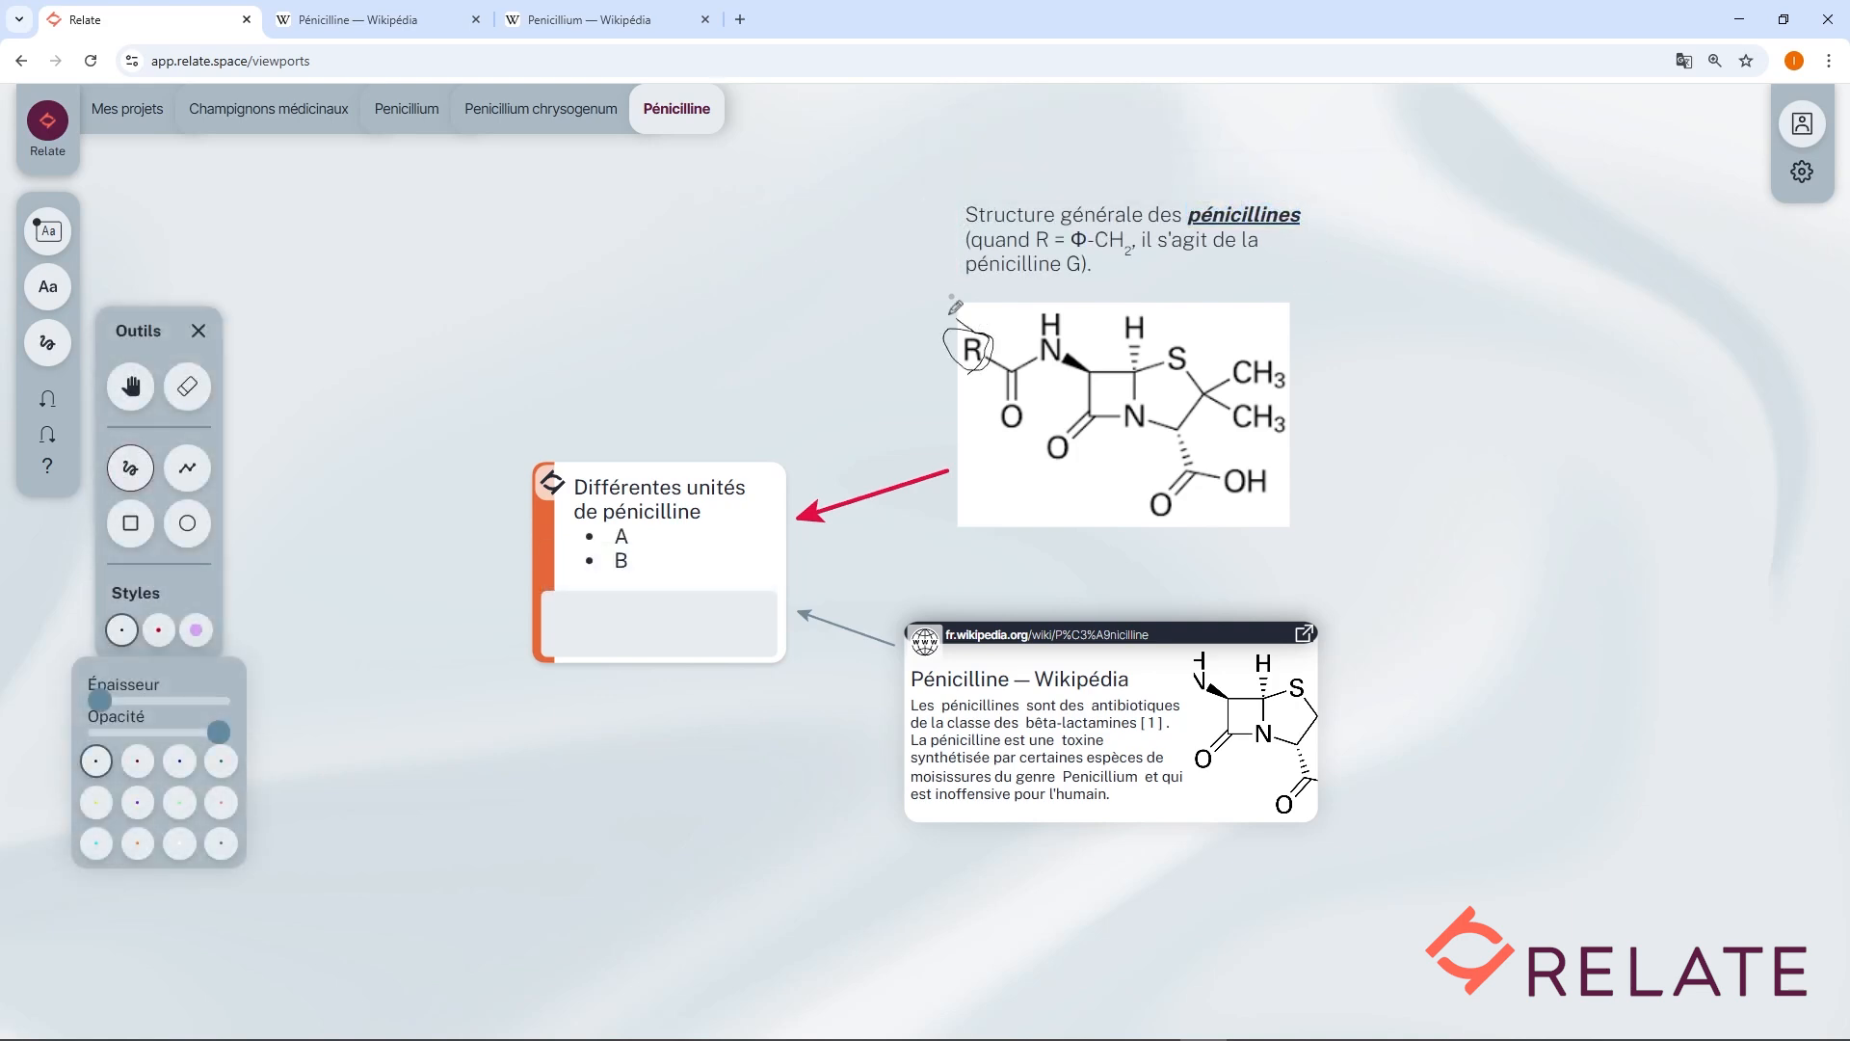
{"action": "mouse_move", "coordinate": [954, 322]}
{"action": "left_mouse_down"}
{"action": "mouse_move", "coordinate": [947, 231]}
{"action": "mouse_move", "coordinate": [946, 261]}
{"action": "left_mouse_up"}
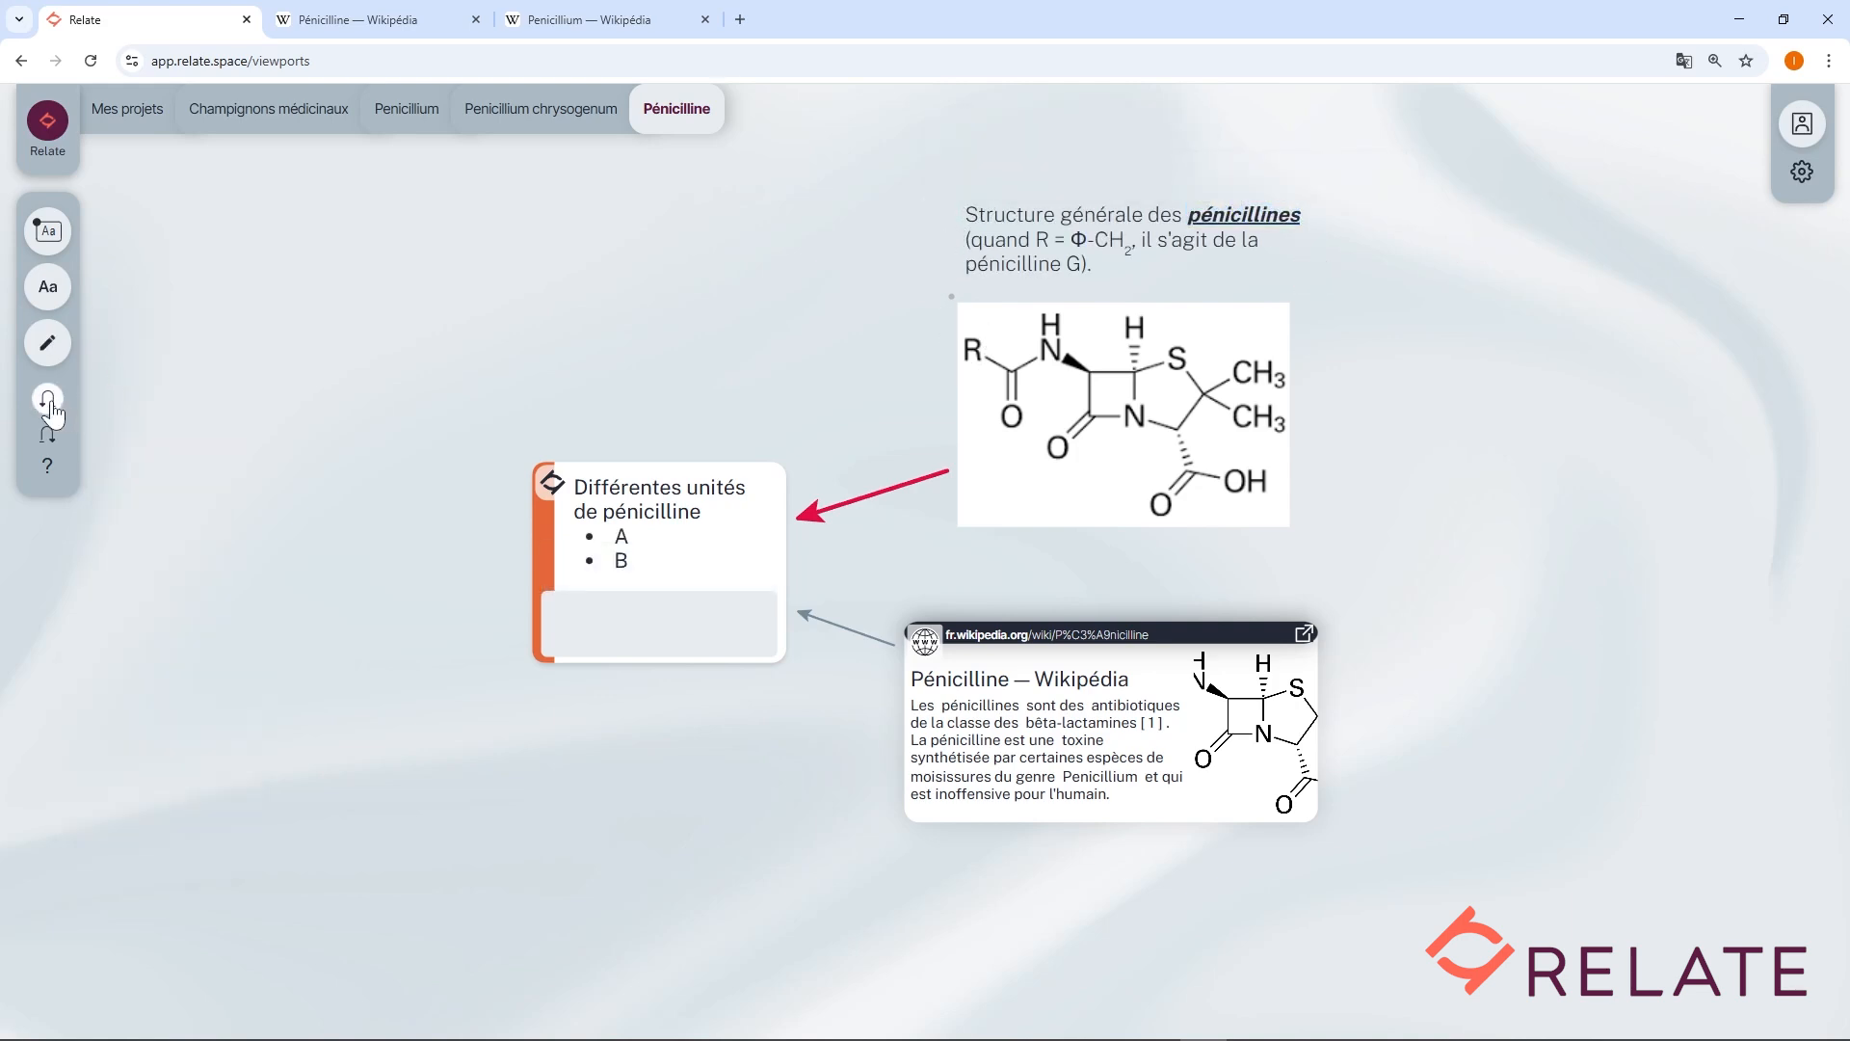
{"action": "left_click", "coordinate": [50, 406]}
{"action": "left_click", "coordinate": [50, 406]}
{"action": "left_click", "coordinate": [50, 405]}
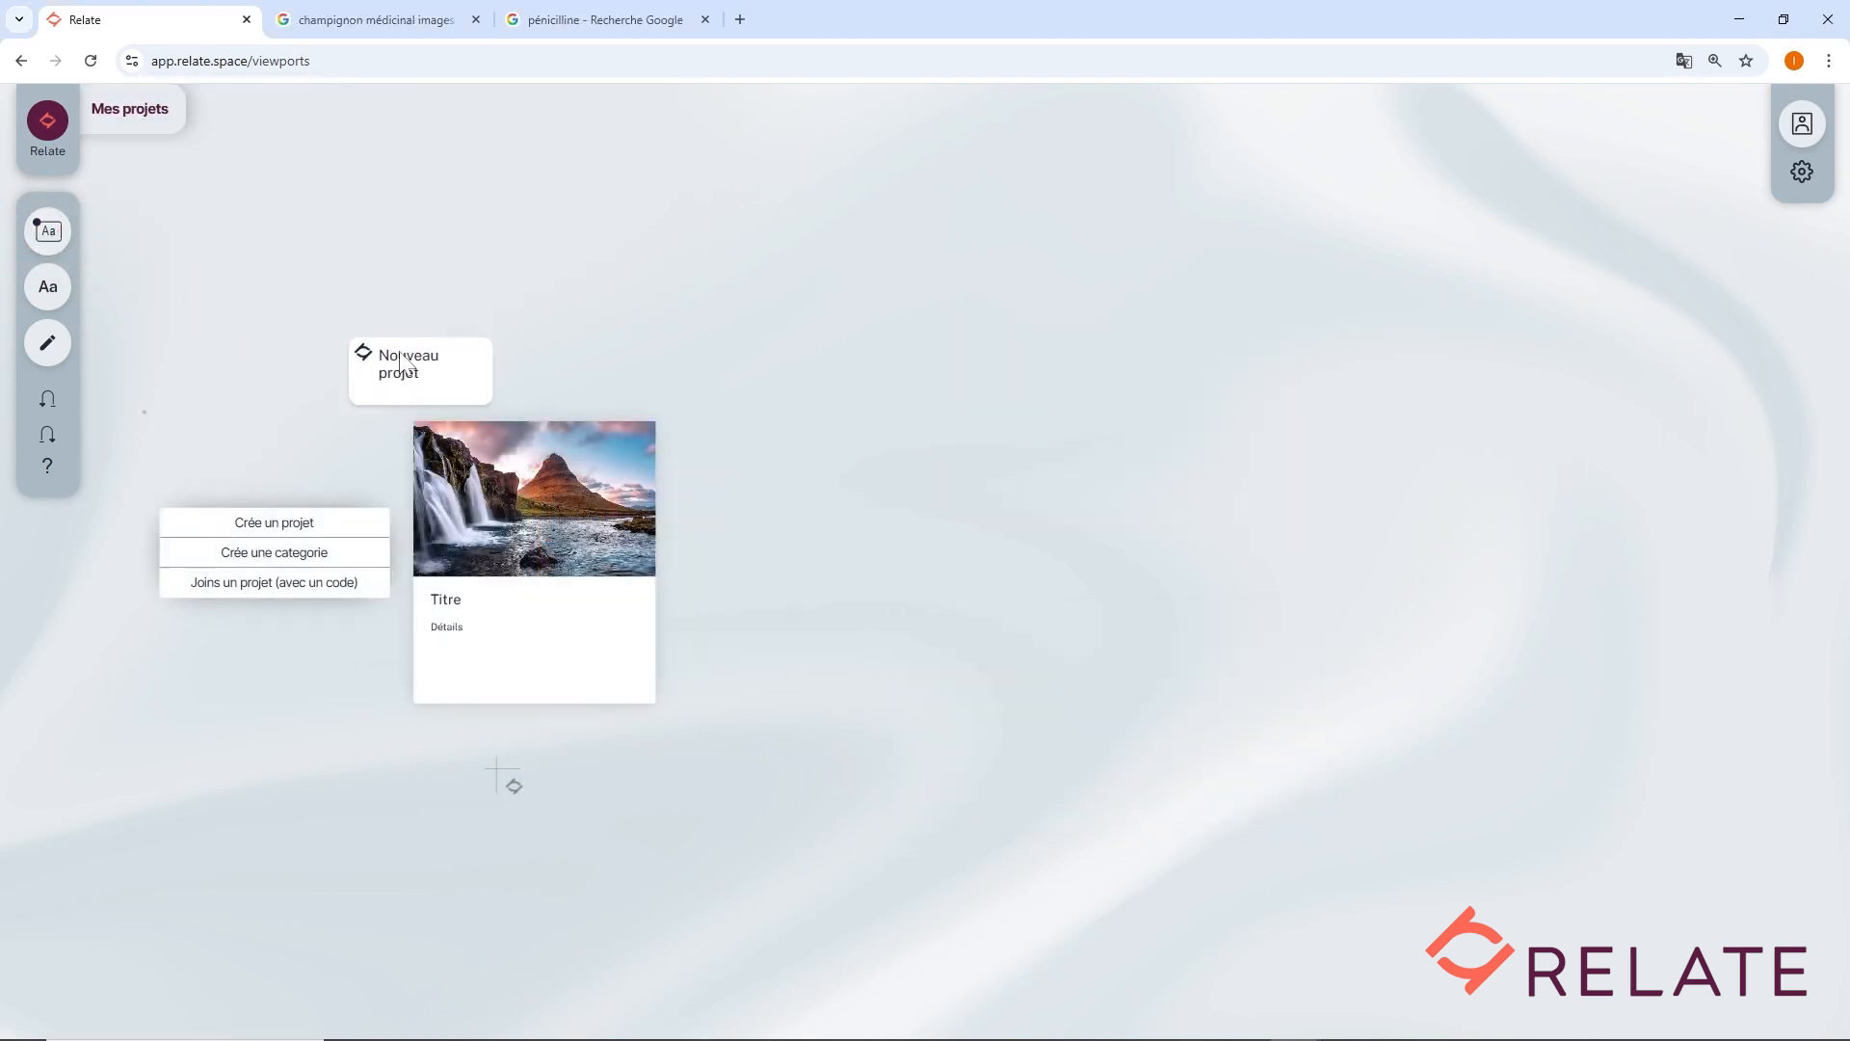
{"action": "left_click_drag", "start_coordinate": [402, 364], "coordinate": [700, 494]}
{"action": "left_click", "coordinate": [871, 555]}
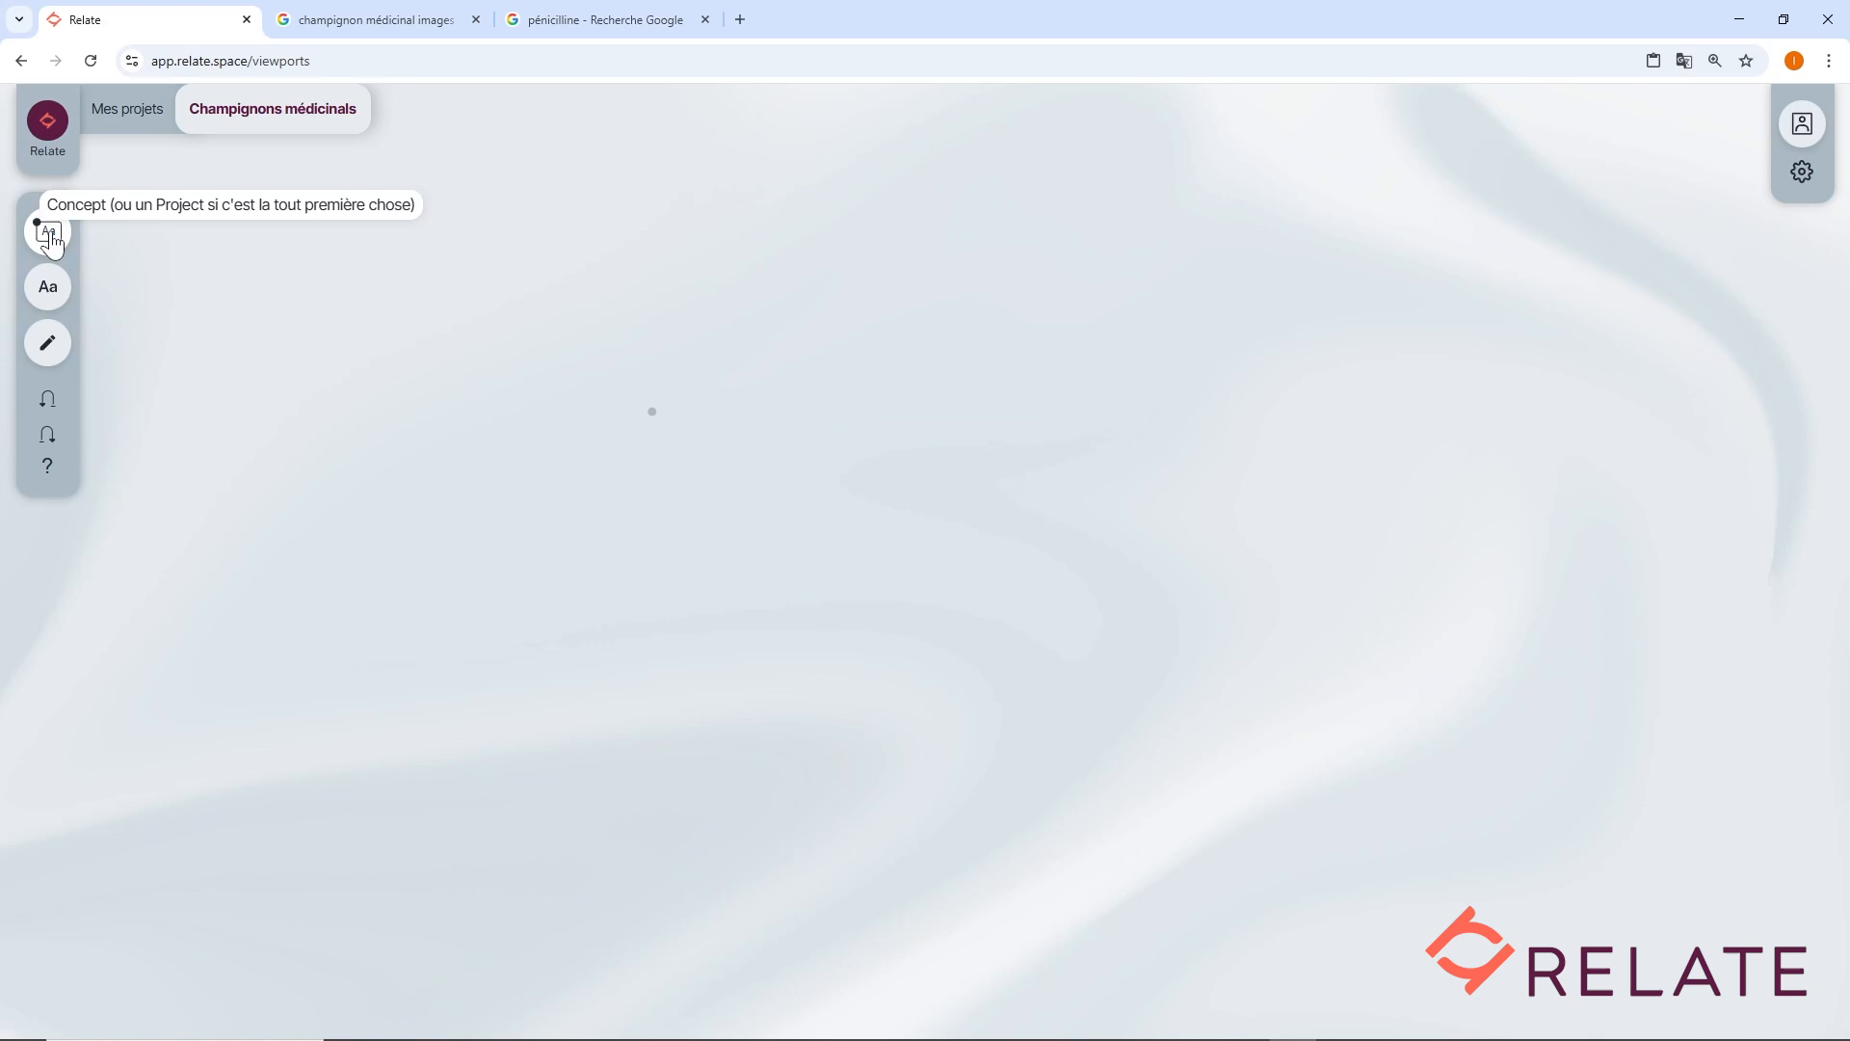
{"action": "left_click_drag", "start_coordinate": [50, 233], "coordinate": [489, 349]}
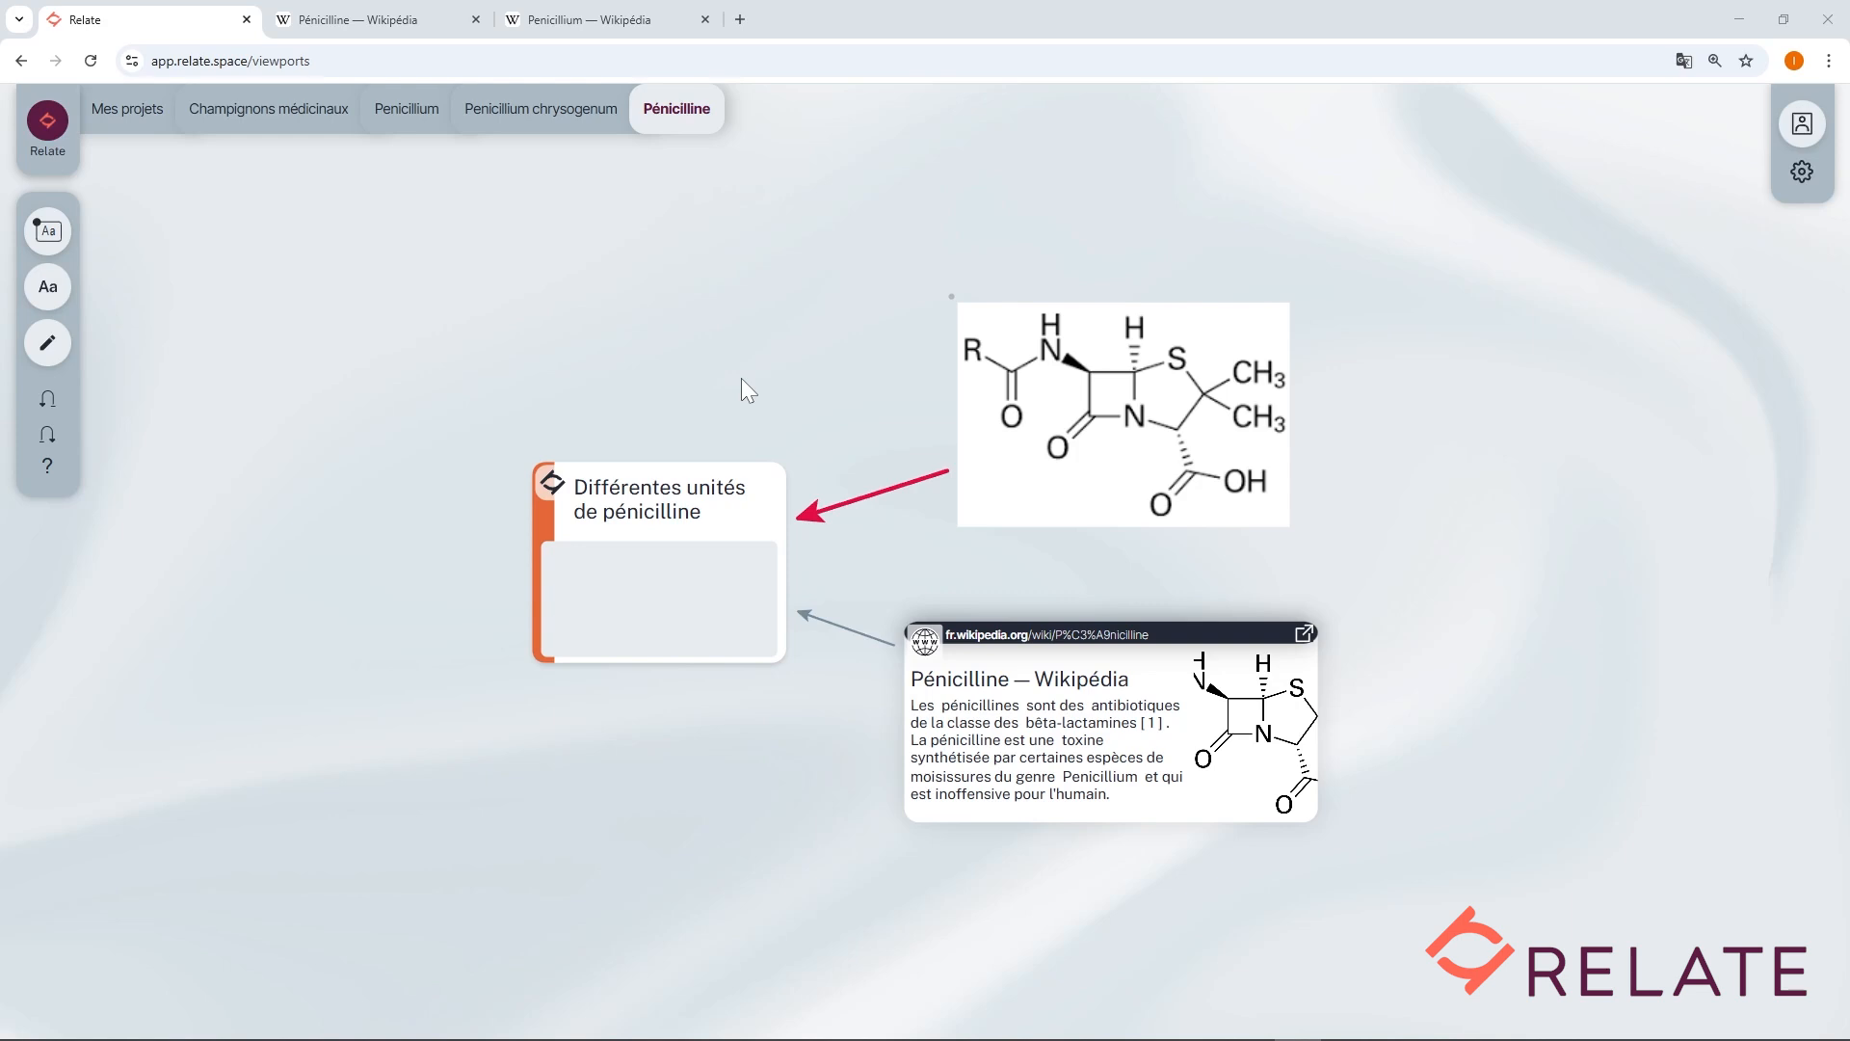
Create a note annotation above the structure image holding the copied Wikipedia caption, and narrow its maximum width.
{"action": "left_click", "coordinate": [46, 289]}
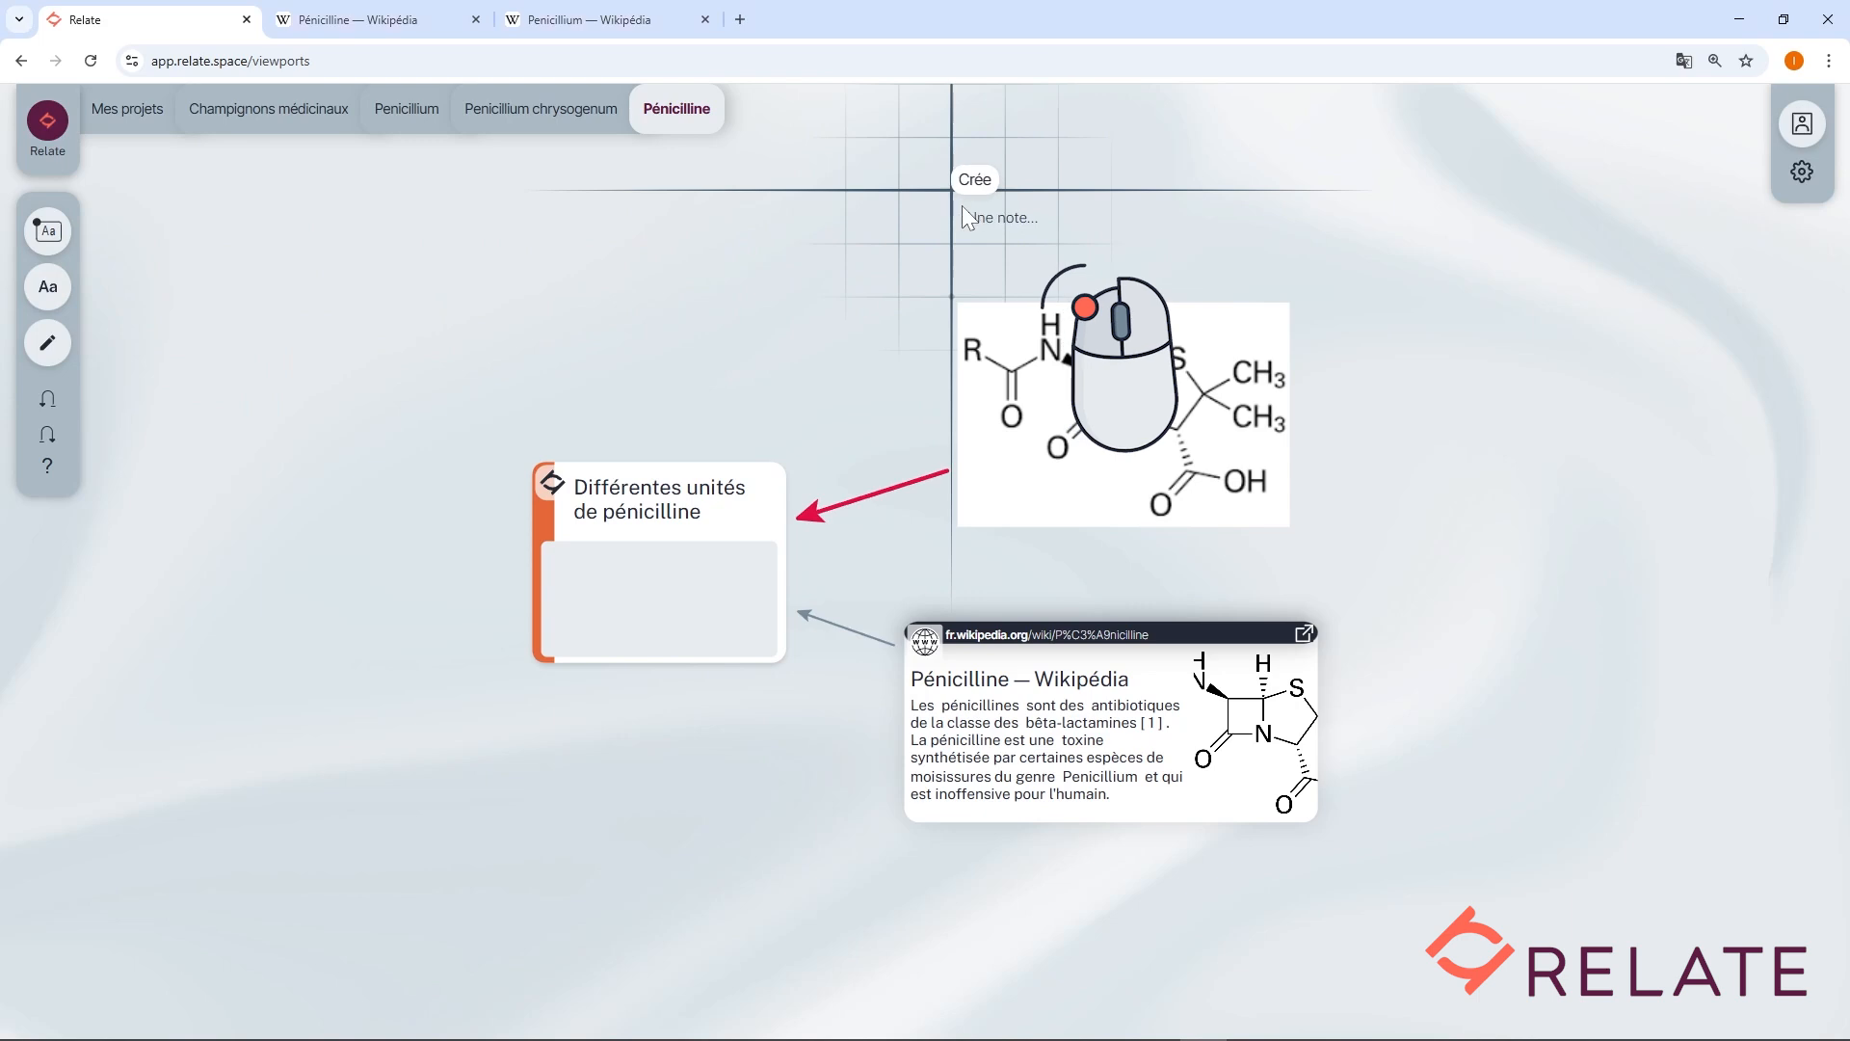
{"action": "left_click", "coordinate": [963, 212]}
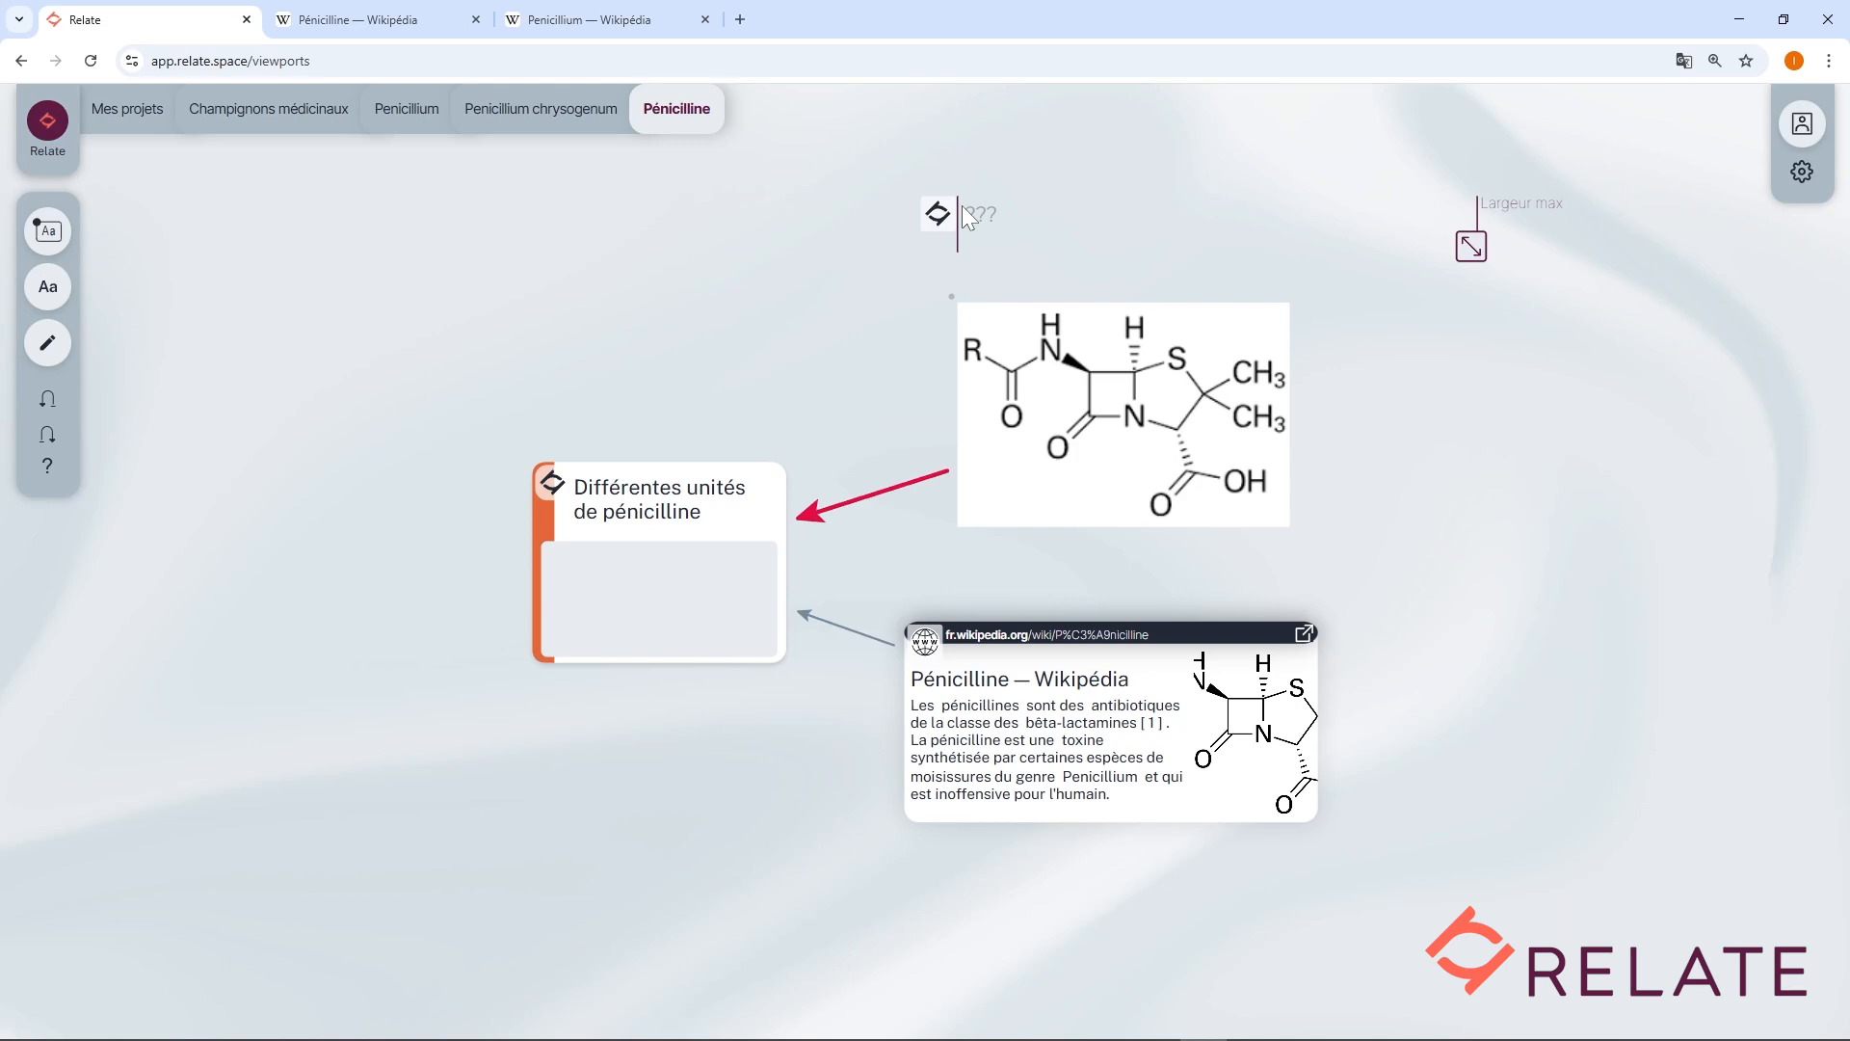
{"action": "left_click", "coordinate": [371, 19]}
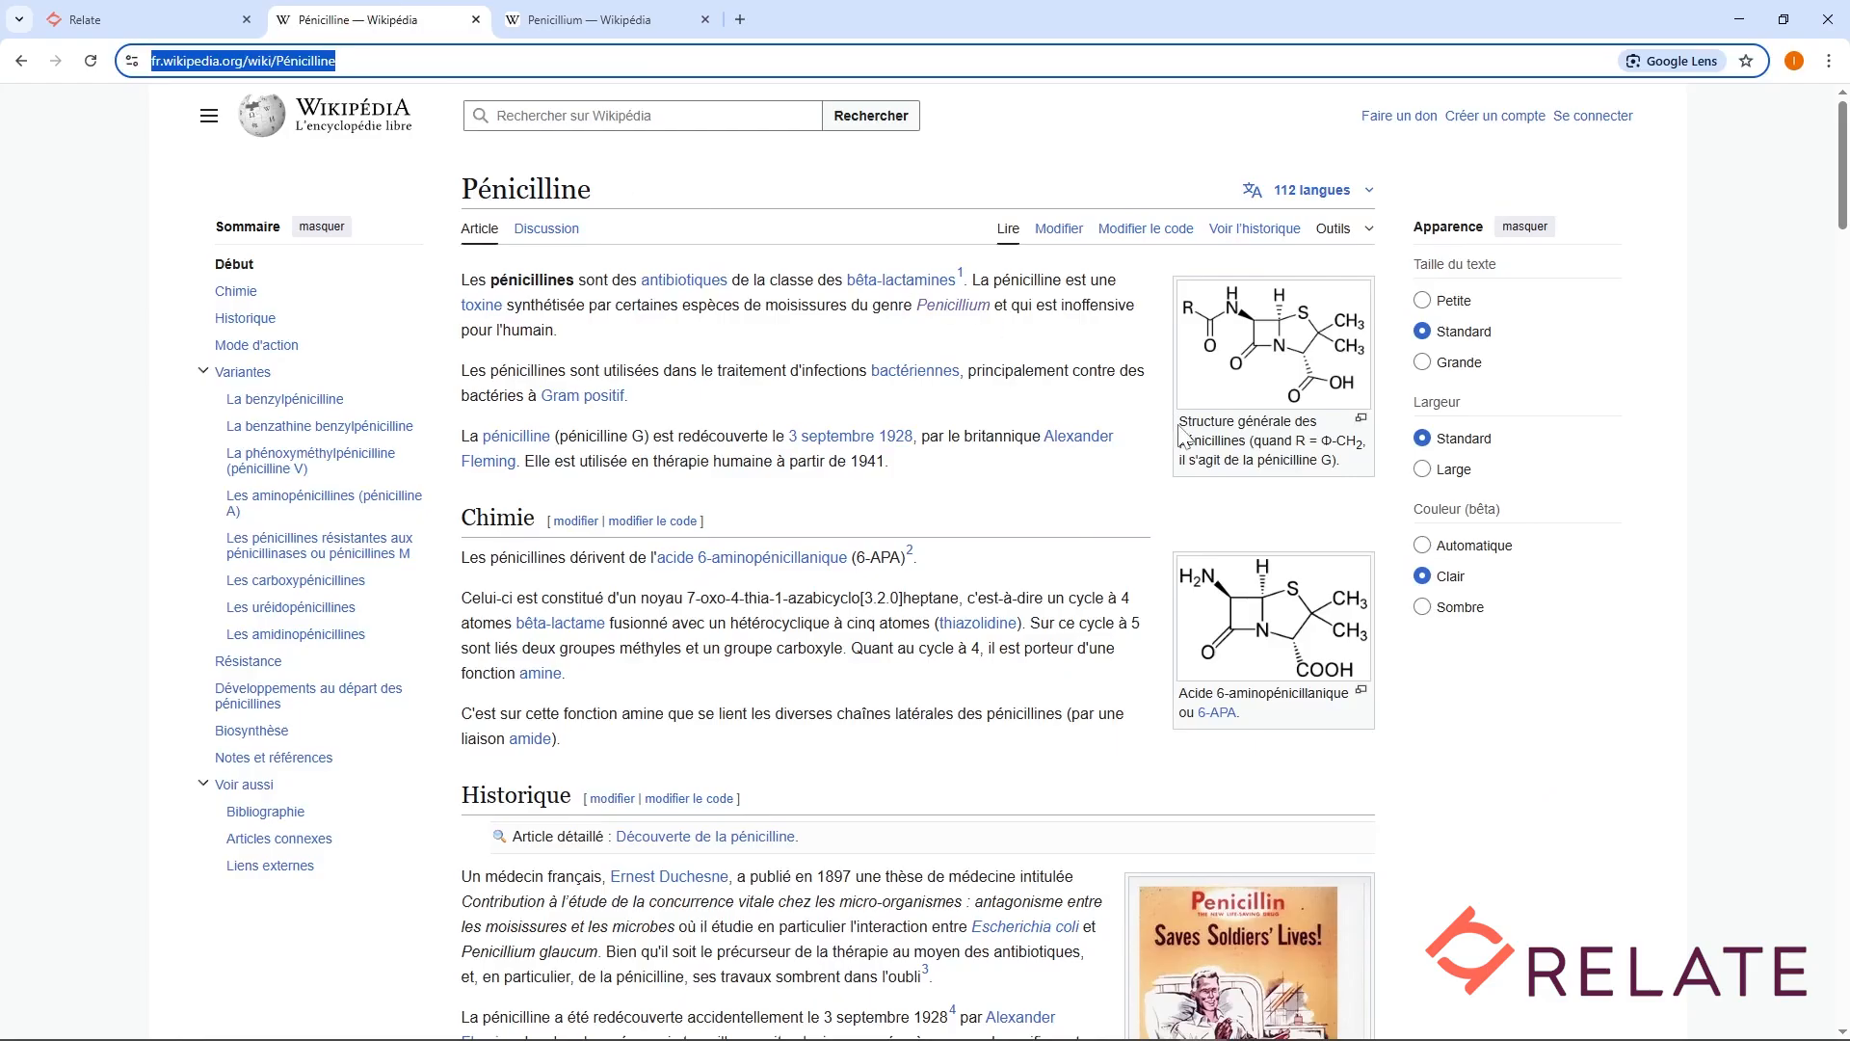
{"action": "left_click_drag", "start_coordinate": [1177, 423], "coordinate": [1365, 467]}
{"action": "key", "text": "ctrl+c"}
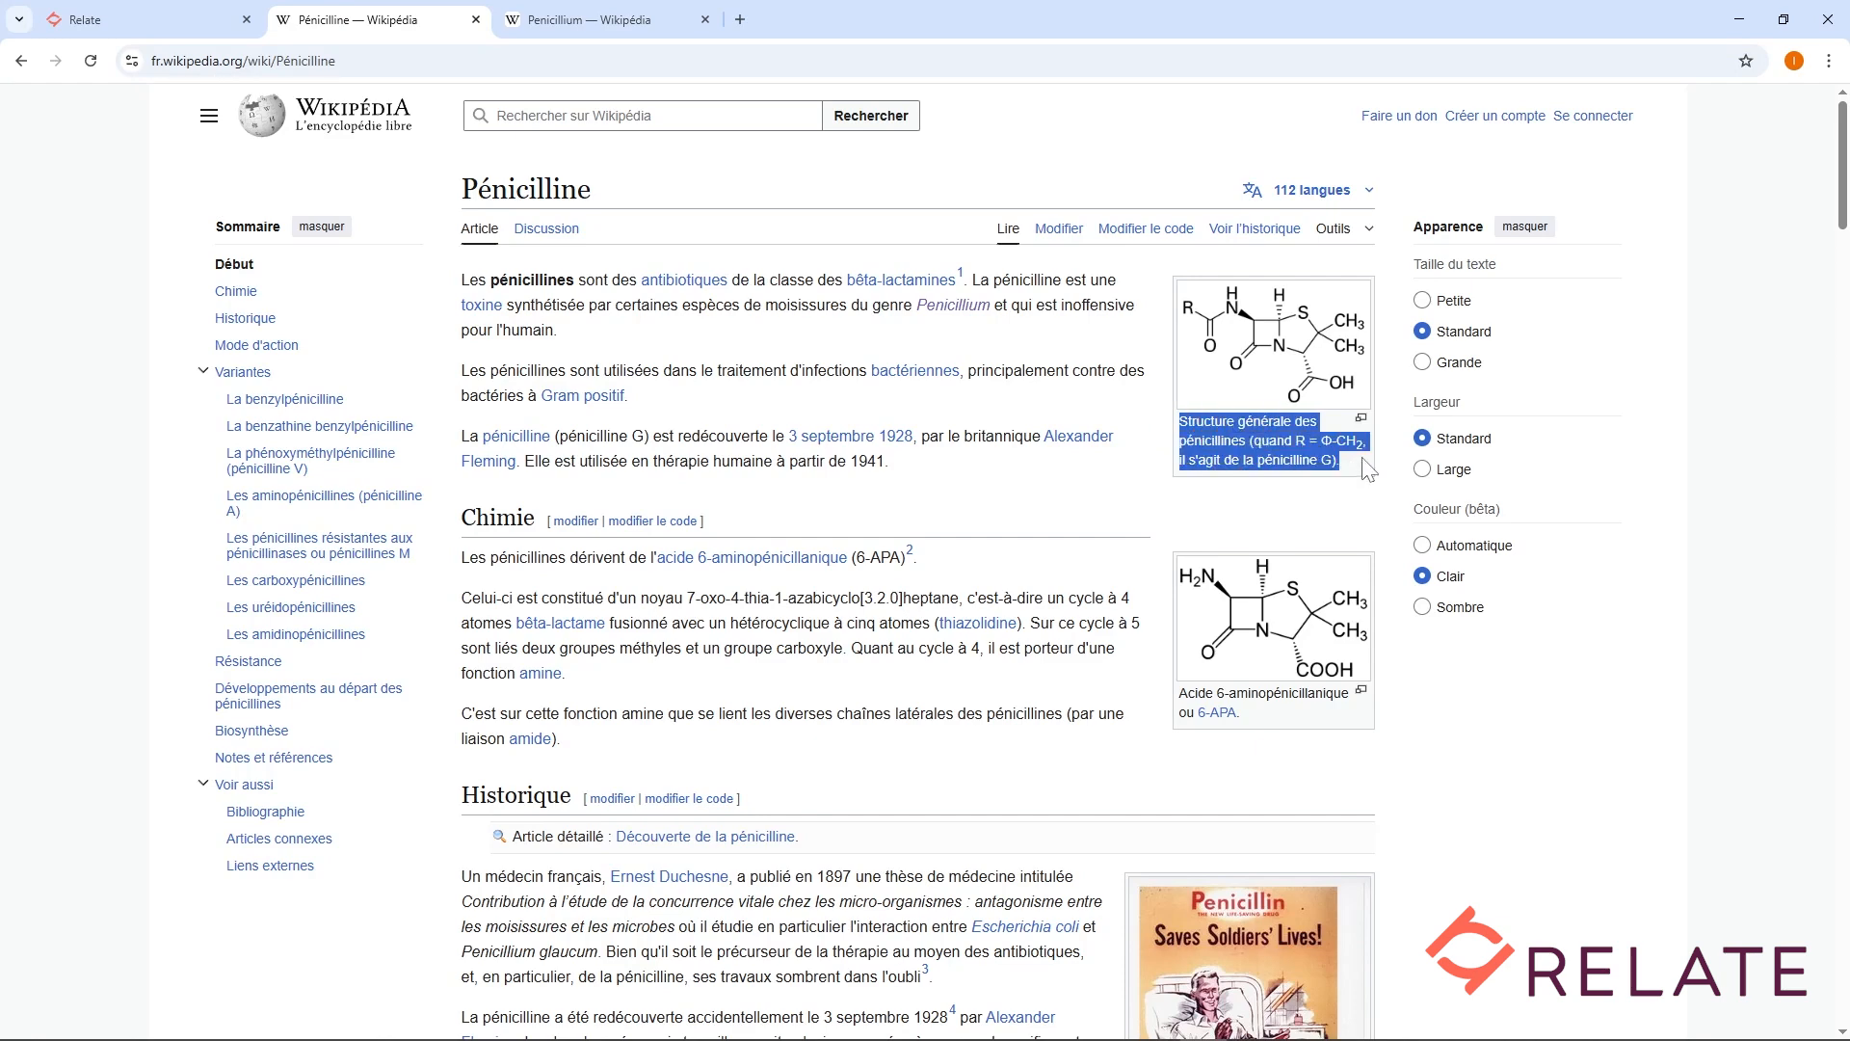
{"action": "left_click", "coordinate": [136, 19]}
{"action": "left_click", "coordinate": [990, 215]}
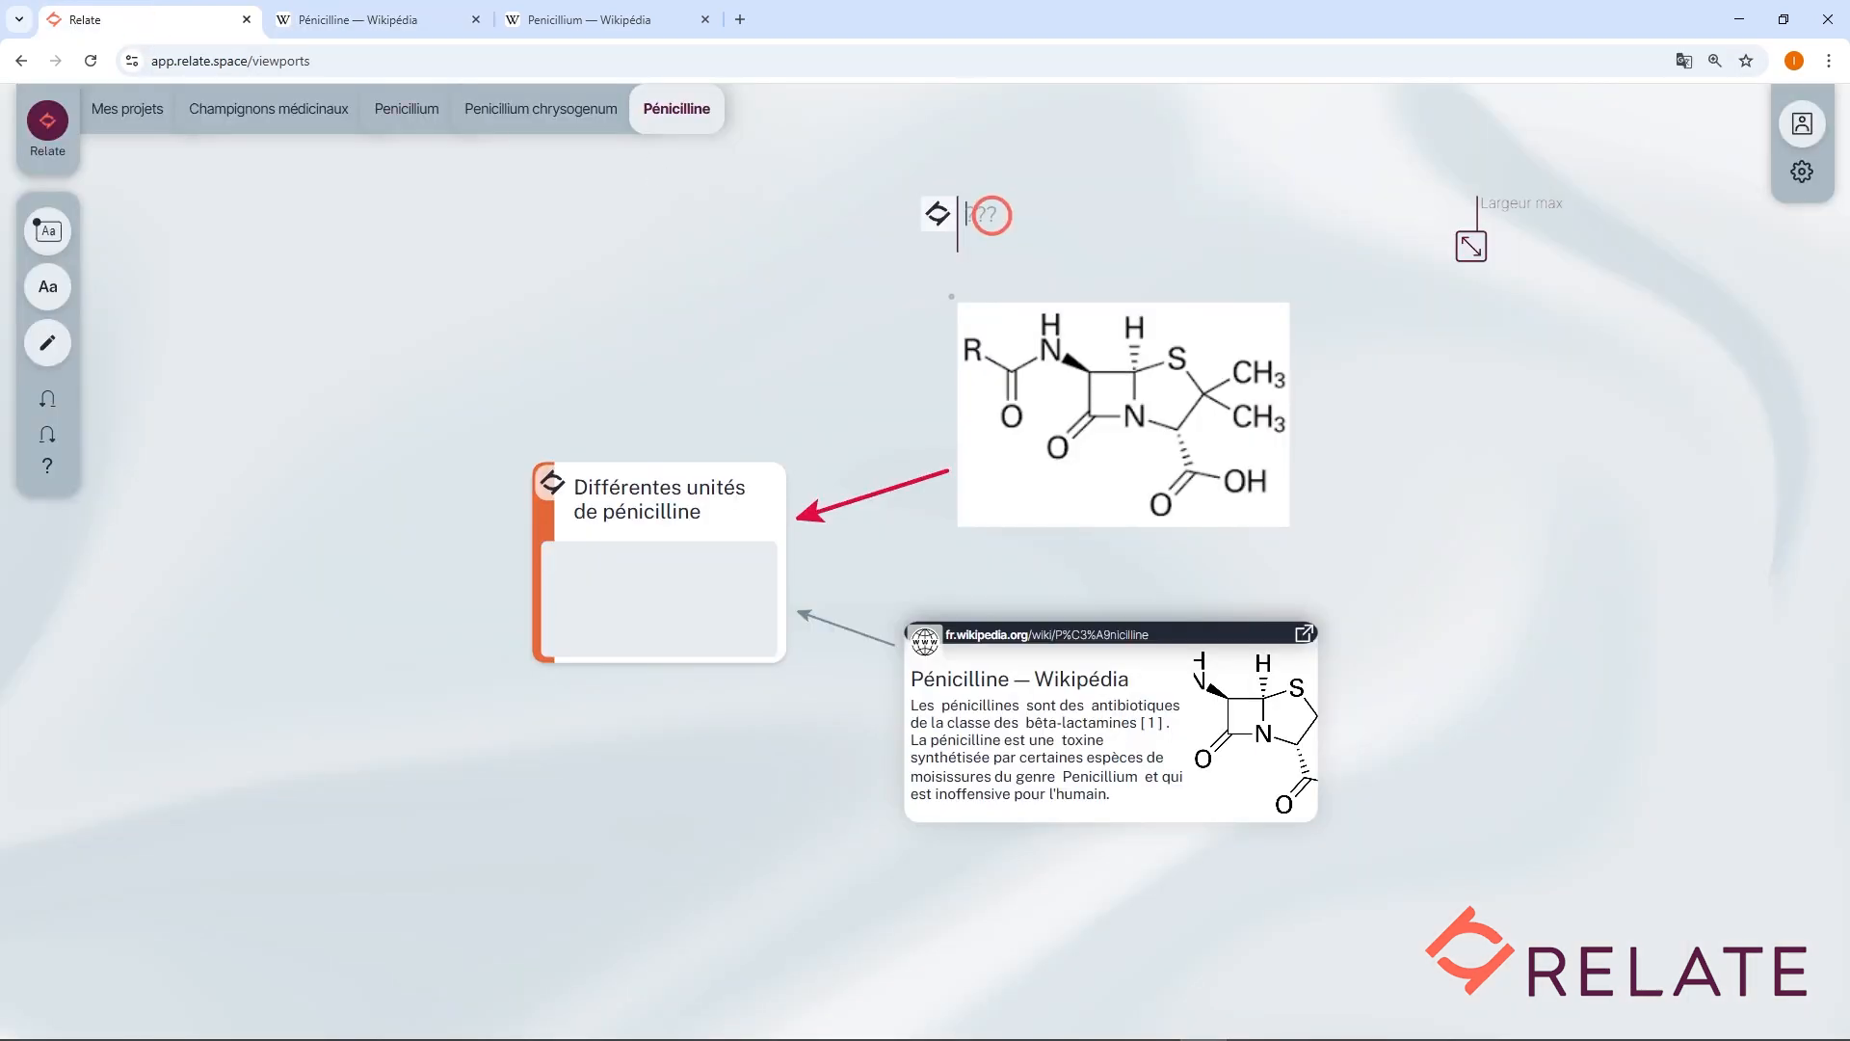
{"action": "key", "text": "ctrl+v"}
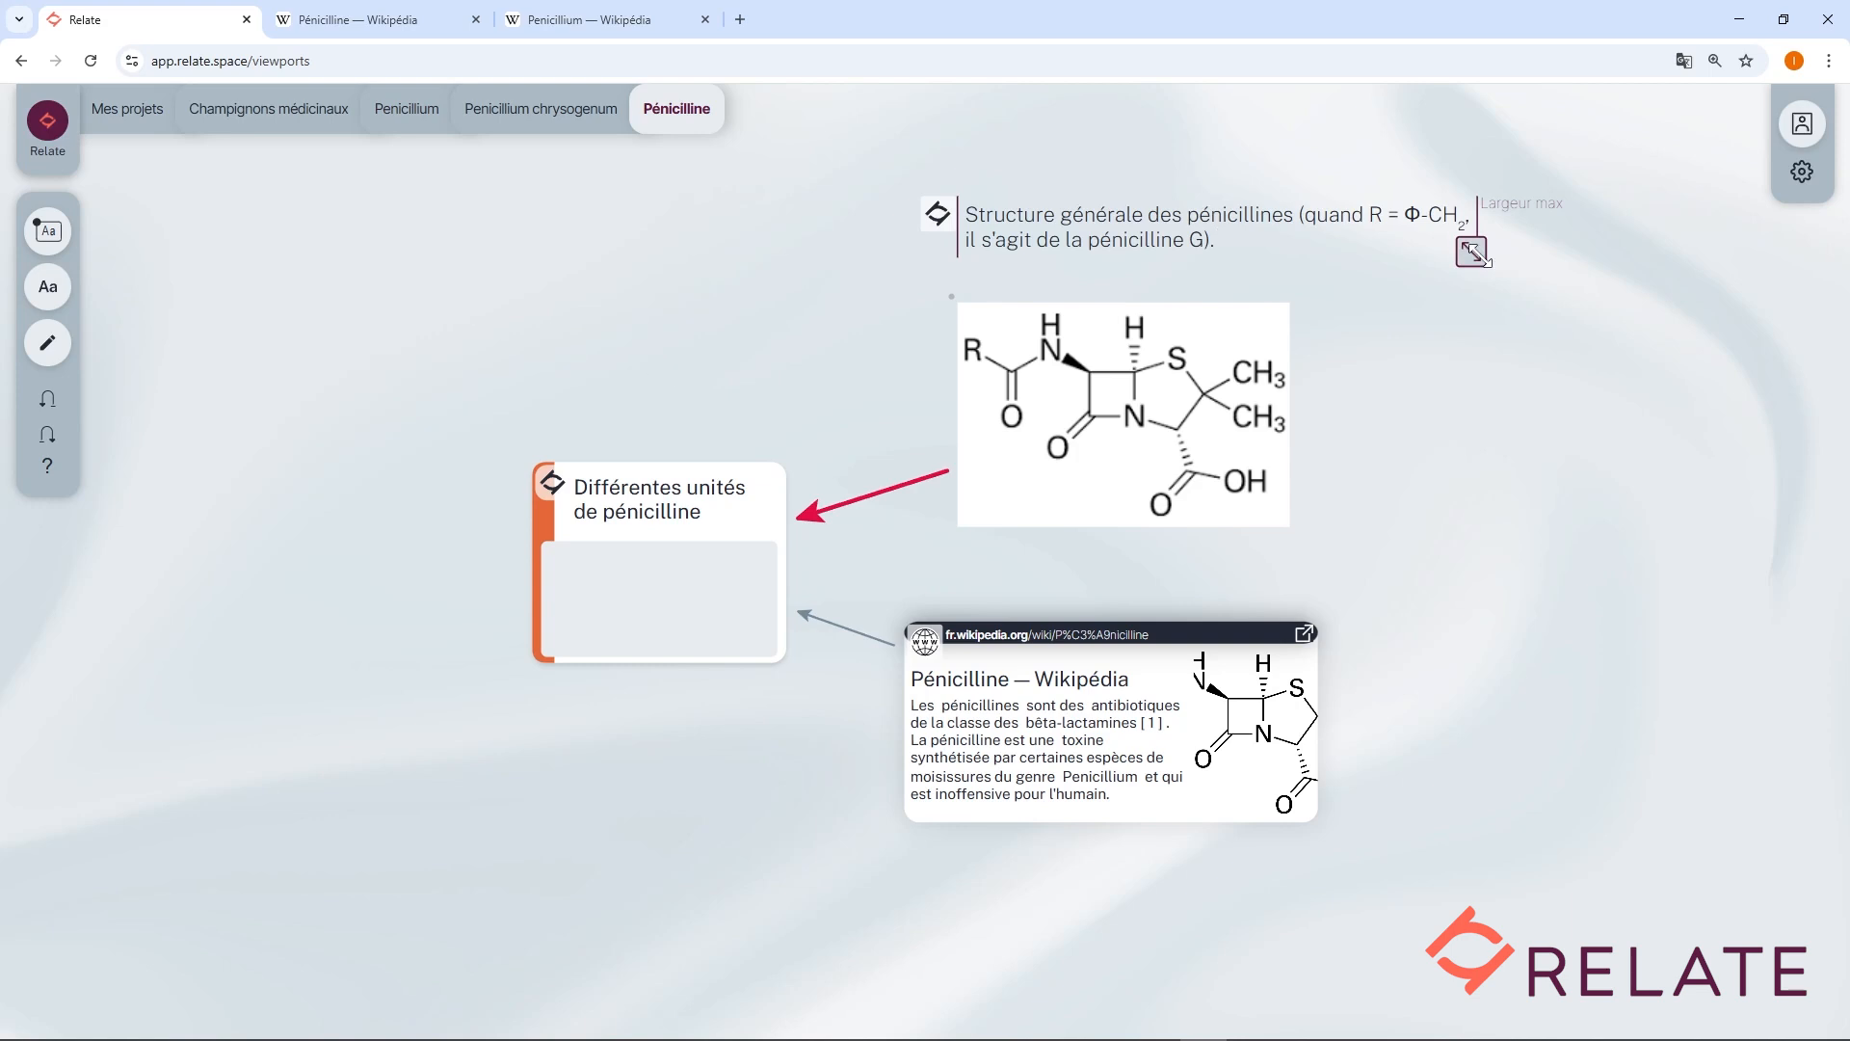
{"action": "left_click_drag", "start_coordinate": [1487, 261], "coordinate": [1331, 278]}
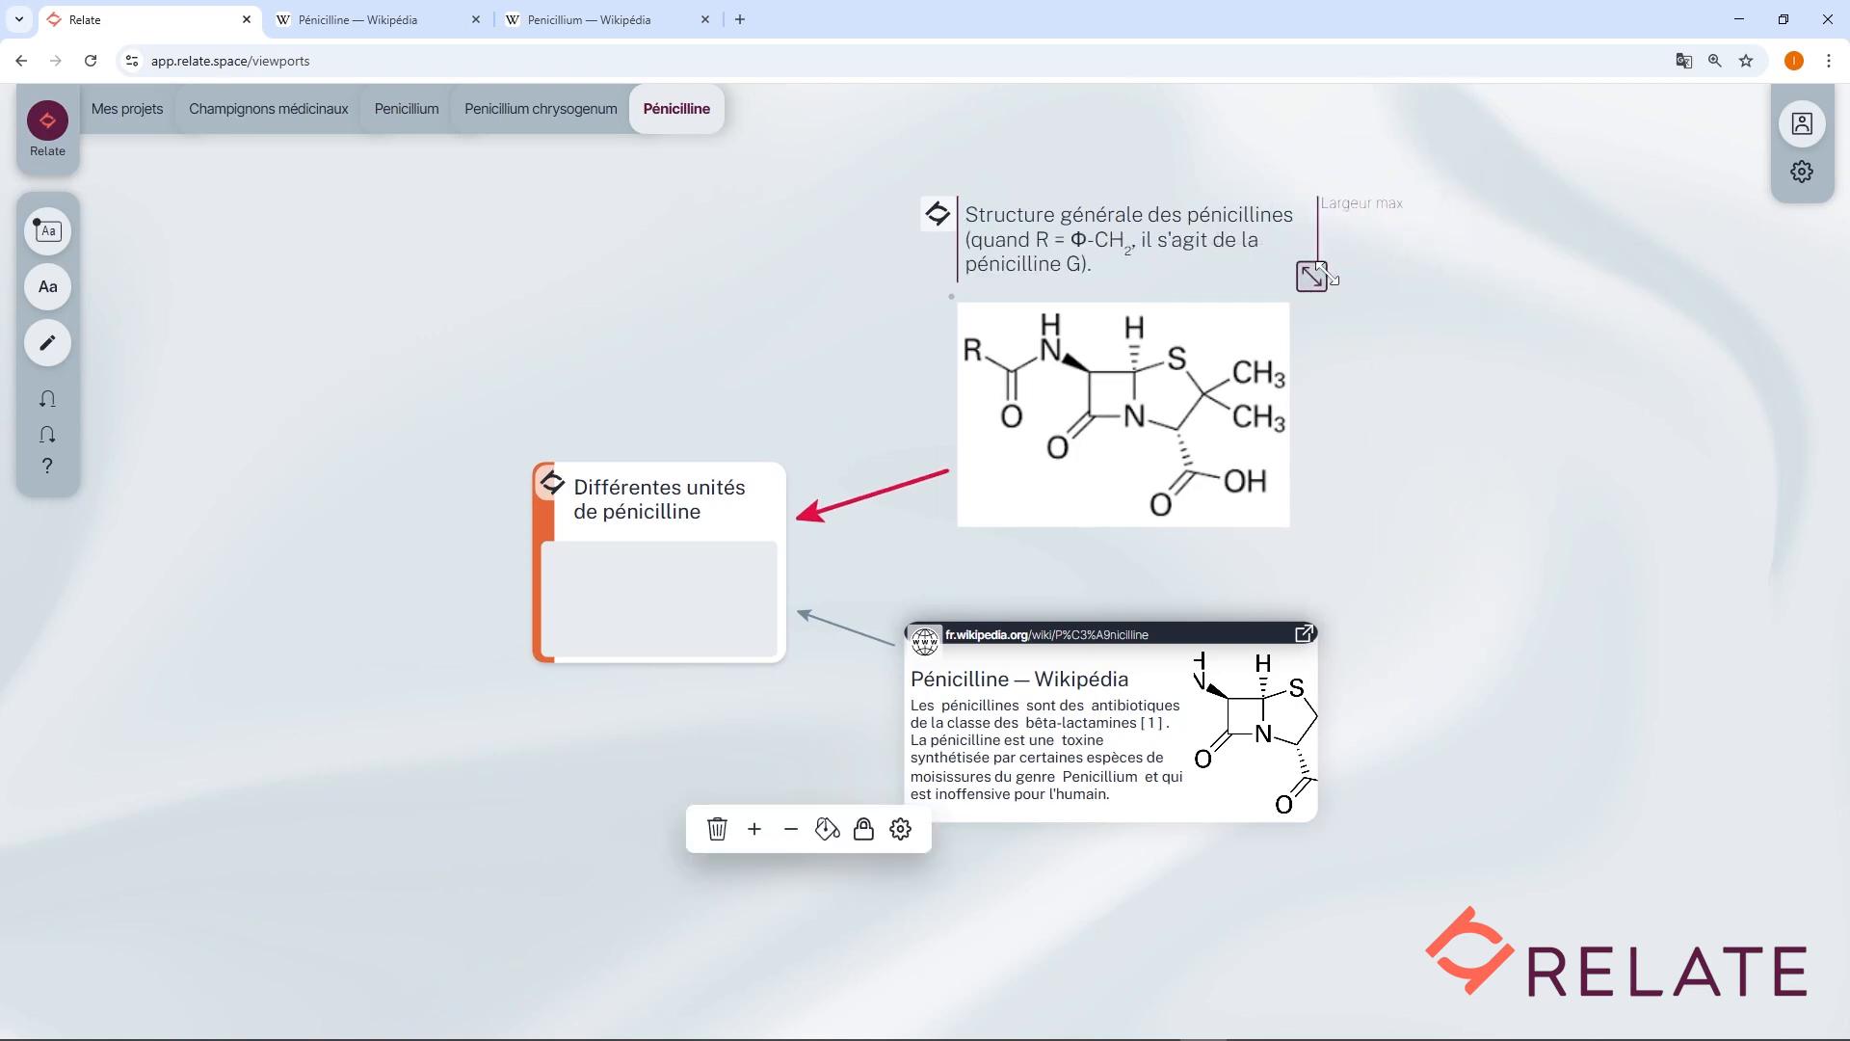
{"action": "left_click", "coordinate": [1438, 295]}
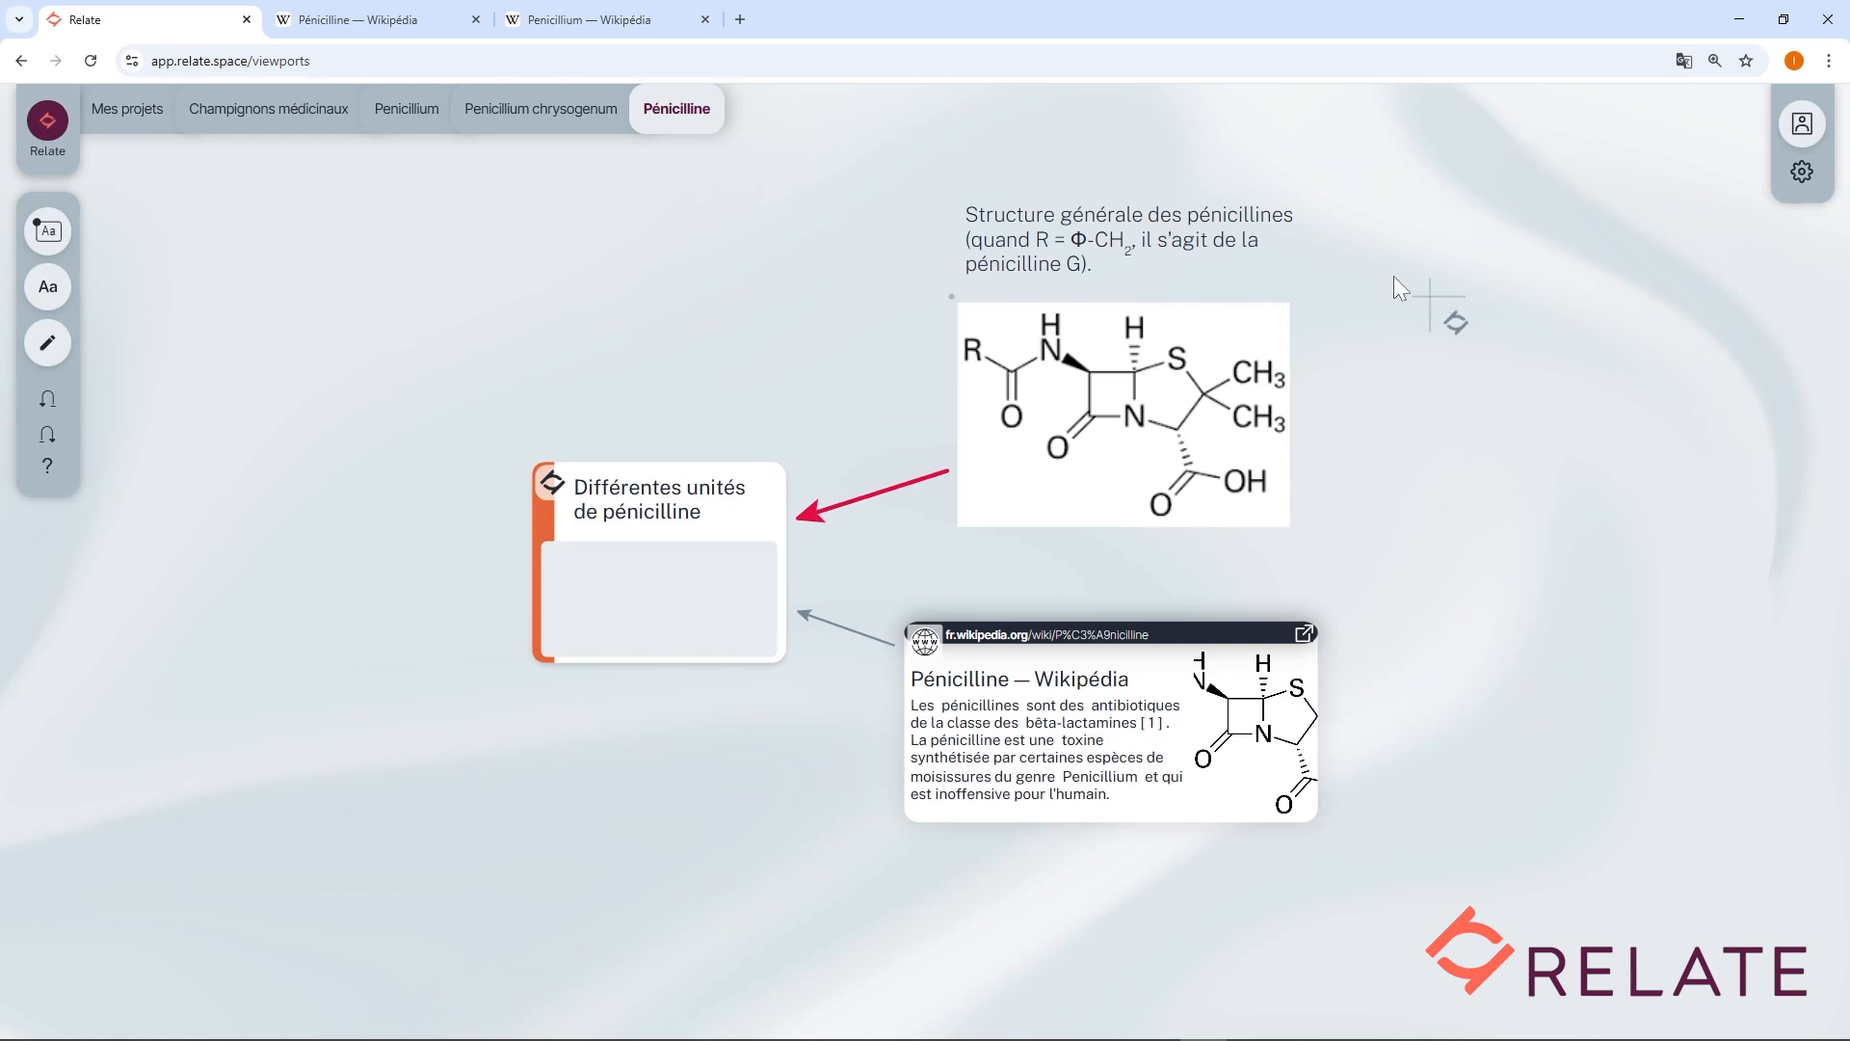
Make the word pénicillines in the annotation bold, italic and underlined.
{"action": "double_click", "coordinate": [1217, 218]}
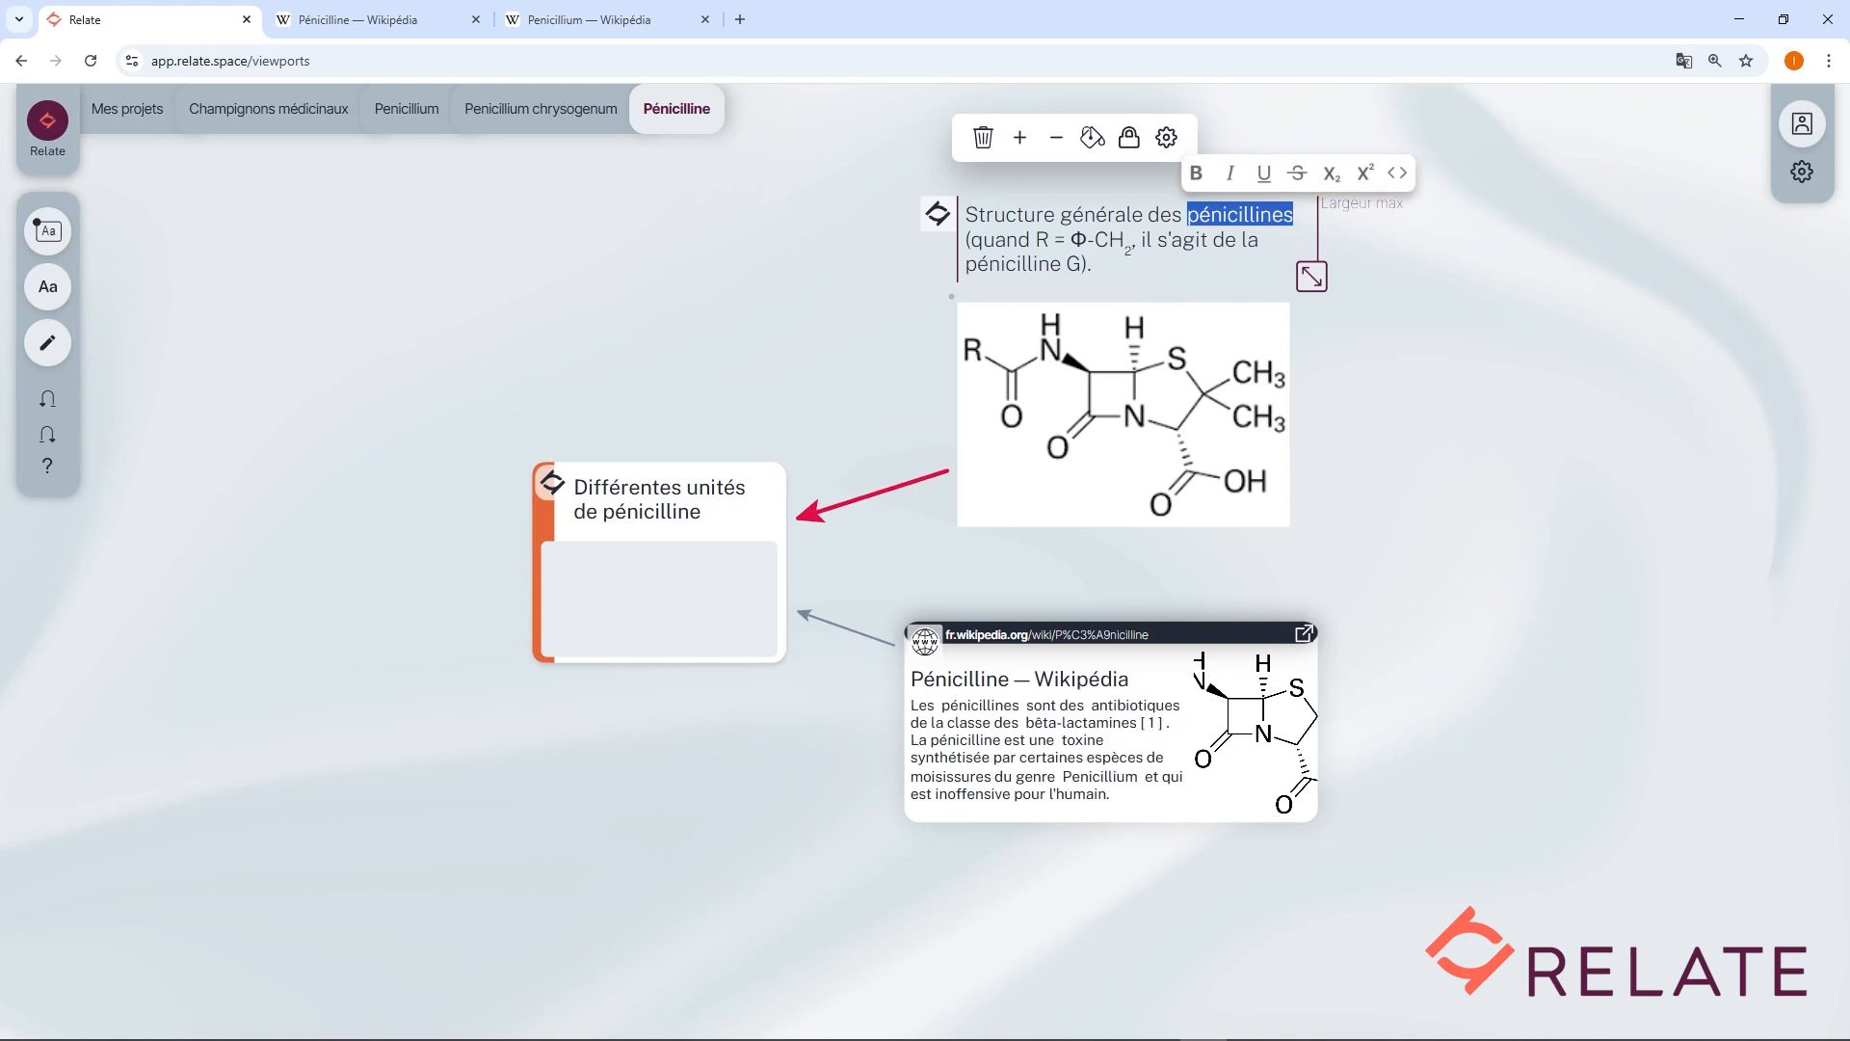
{"action": "left_click", "coordinate": [1200, 191]}
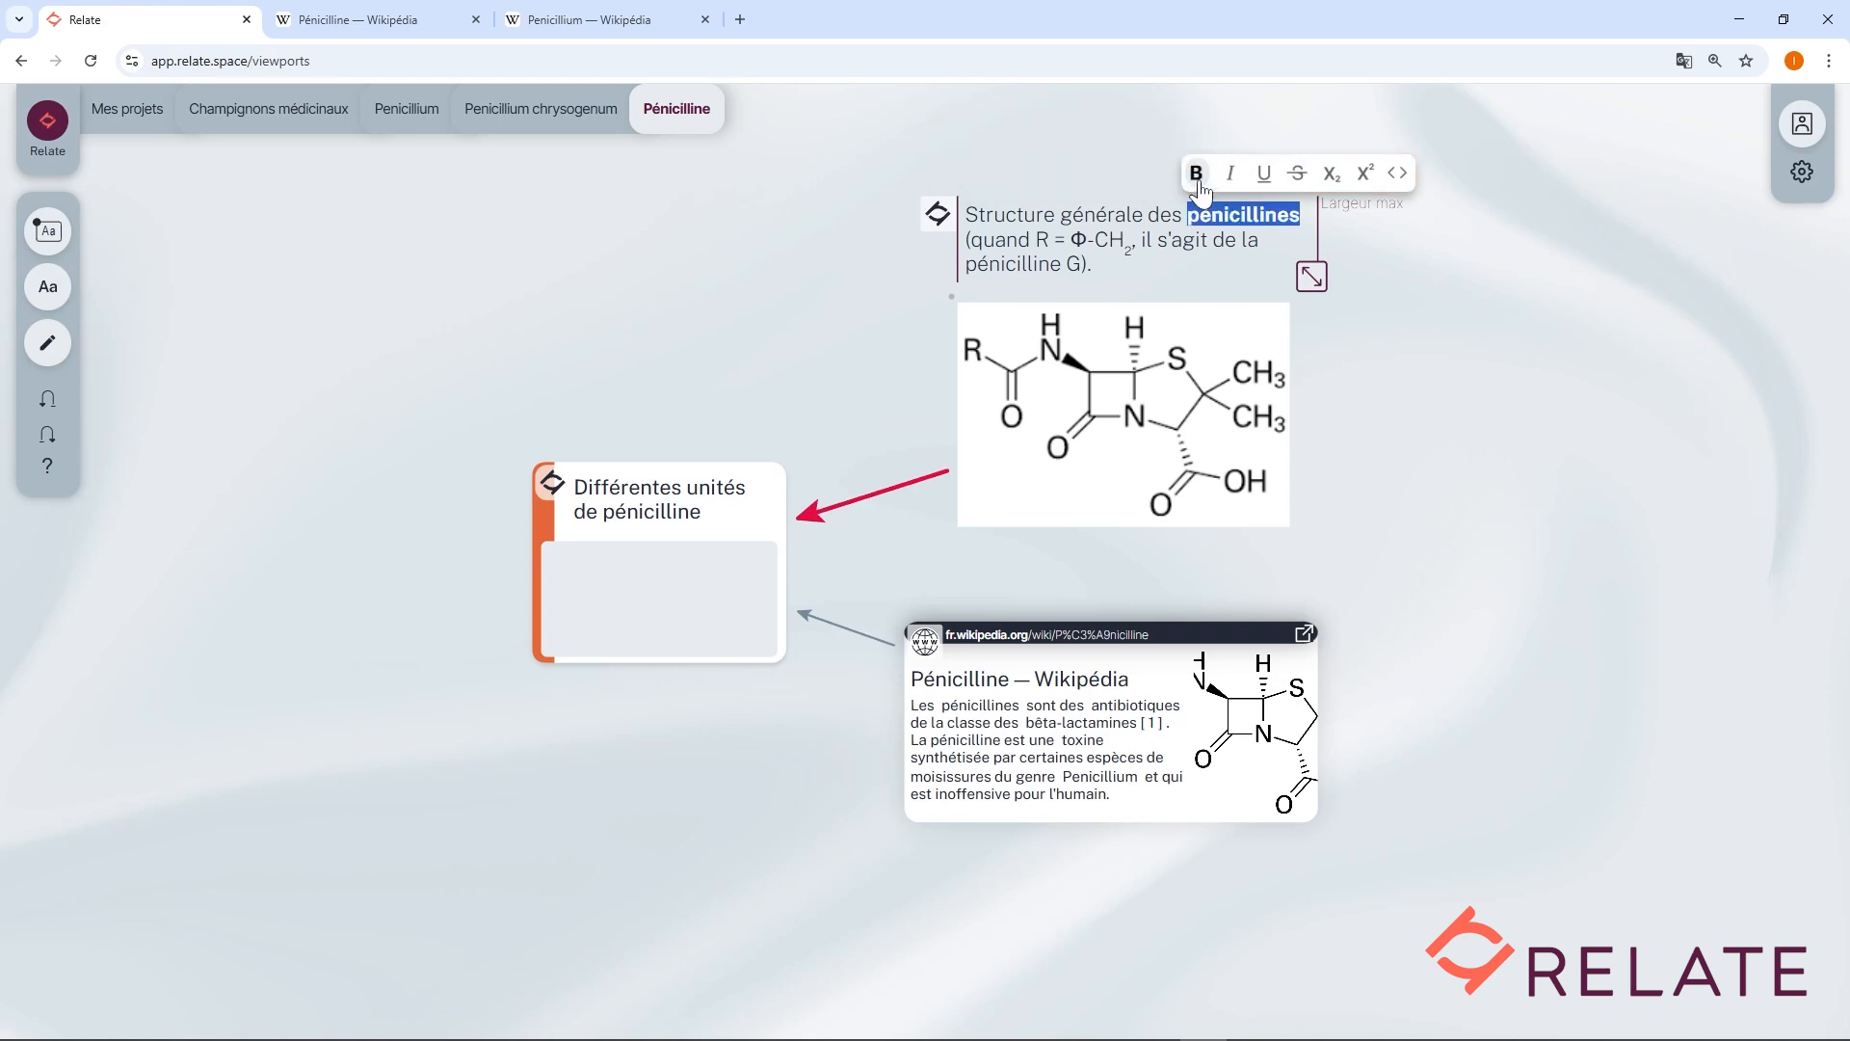
{"action": "left_click", "coordinate": [1231, 179]}
{"action": "left_click", "coordinate": [1260, 183]}
Try strikethrough, subscript, superscript and code formatting on the R in the annotation, then remove them.
{"action": "double_click", "coordinate": [1042, 239]}
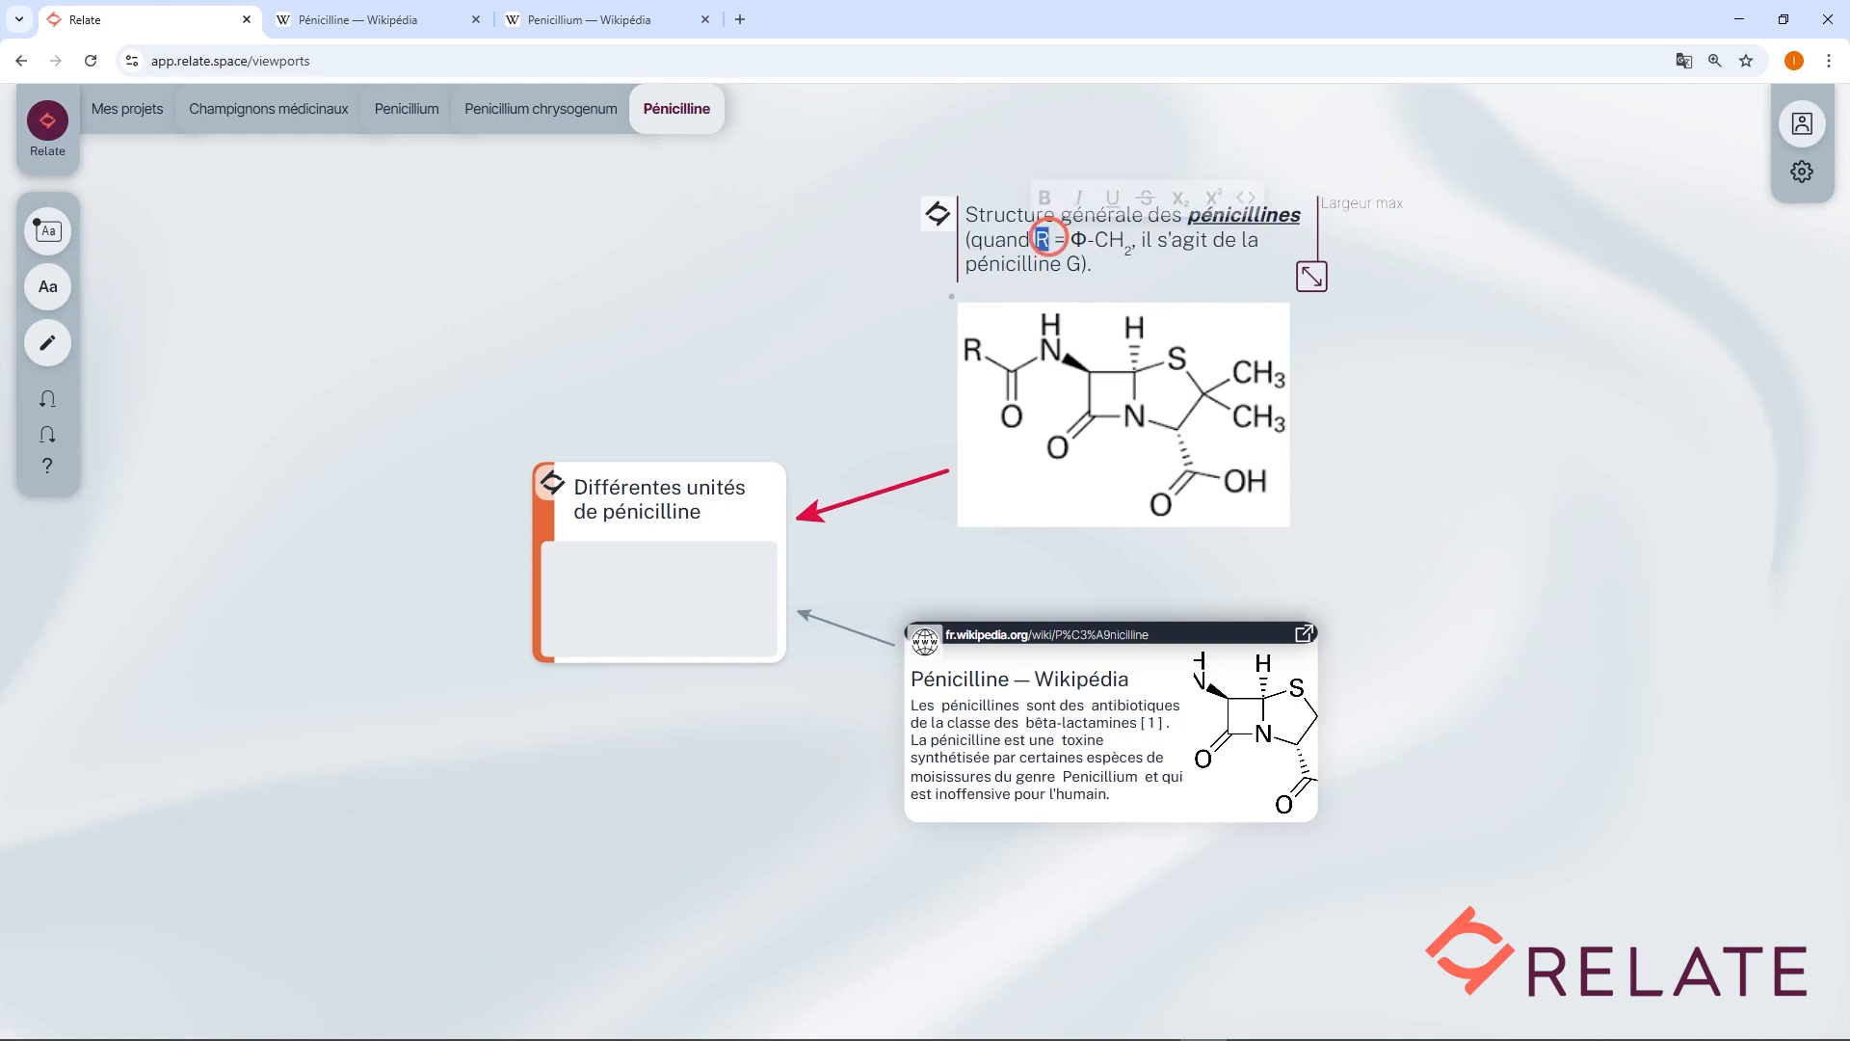
{"action": "left_click", "coordinate": [1146, 199]}
{"action": "left_click", "coordinate": [1179, 199]}
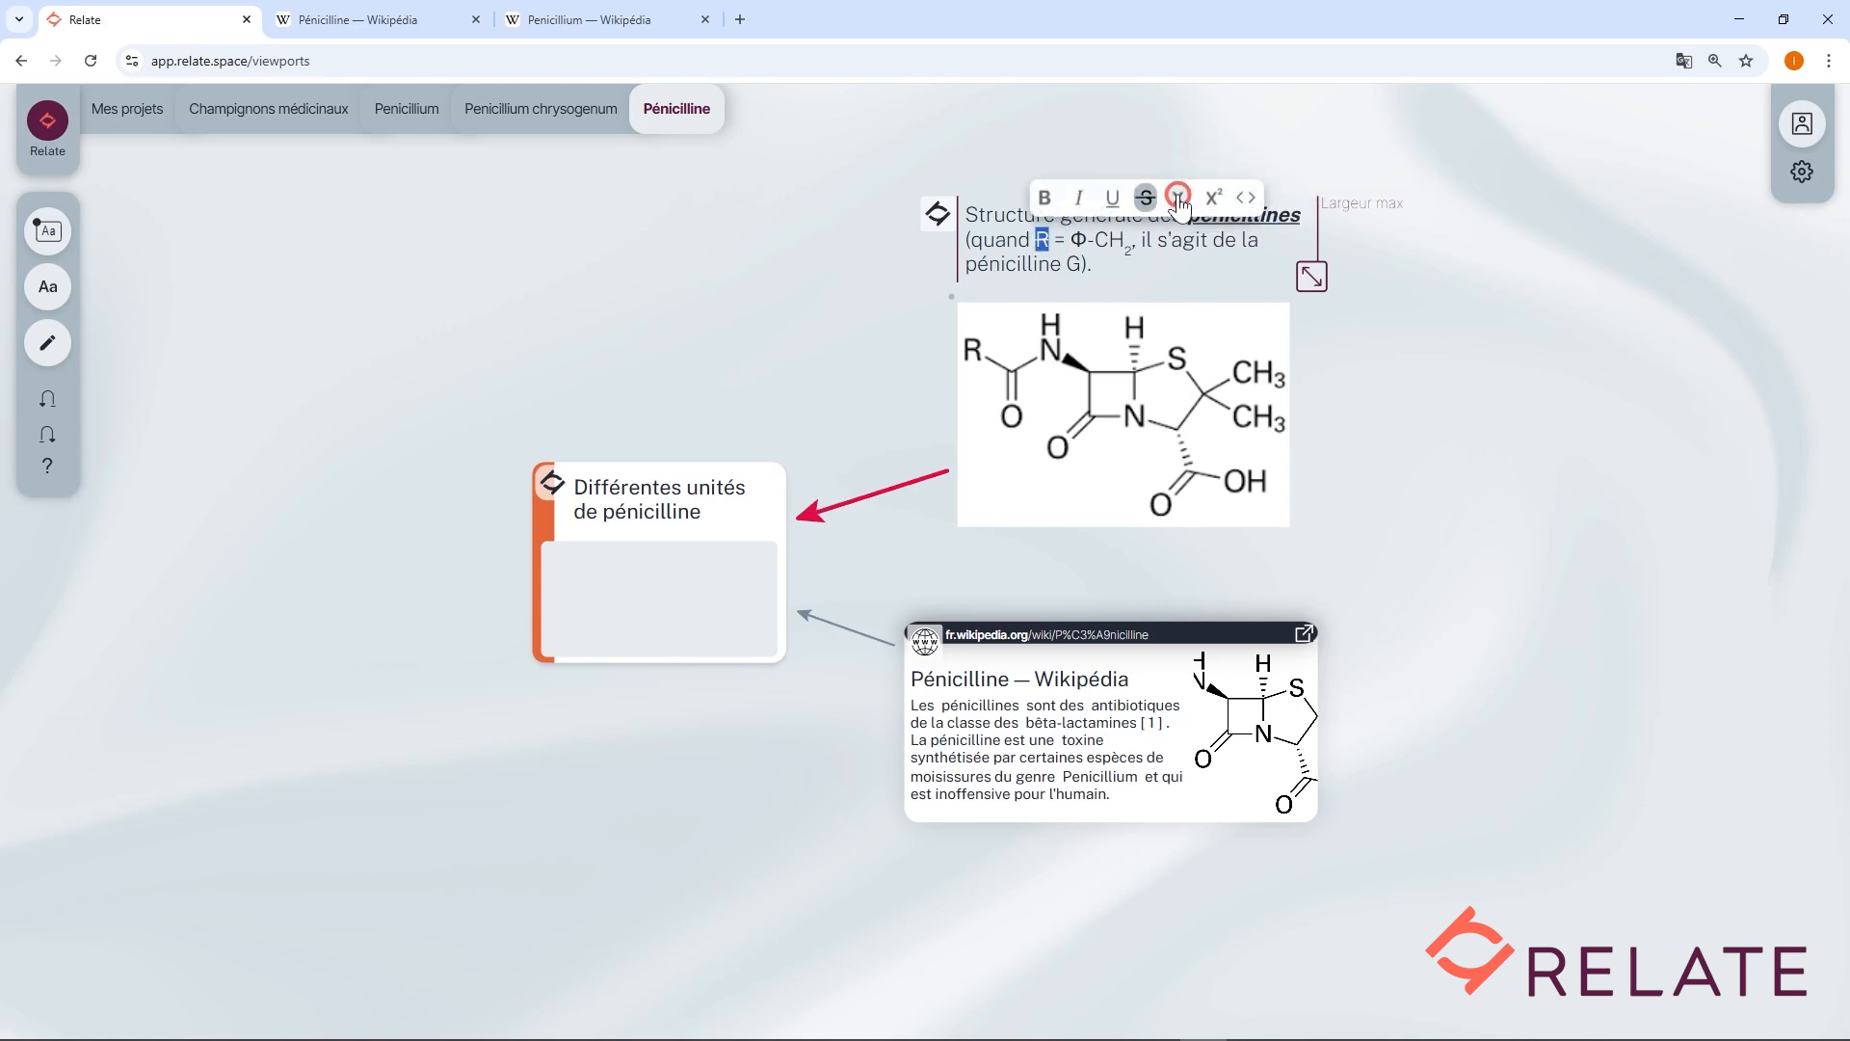
{"action": "left_click", "coordinate": [1213, 213]}
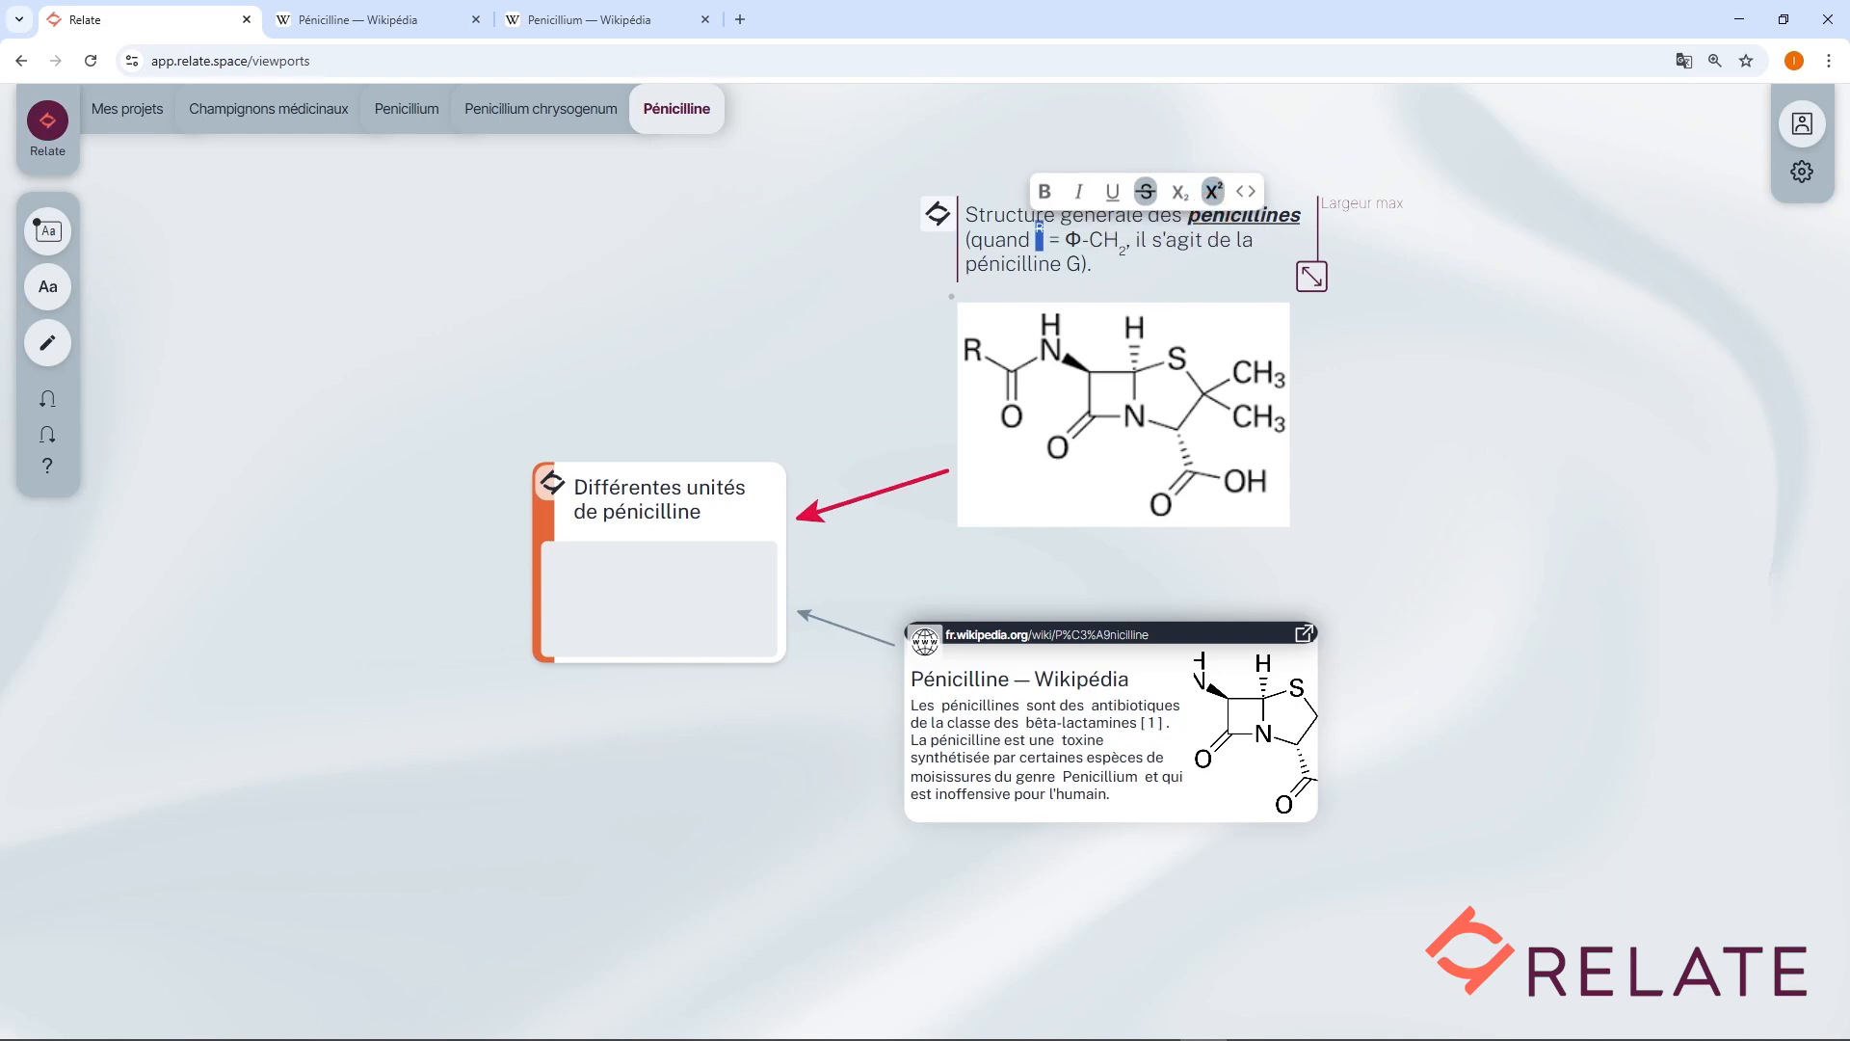
{"action": "left_click", "coordinate": [1246, 193]}
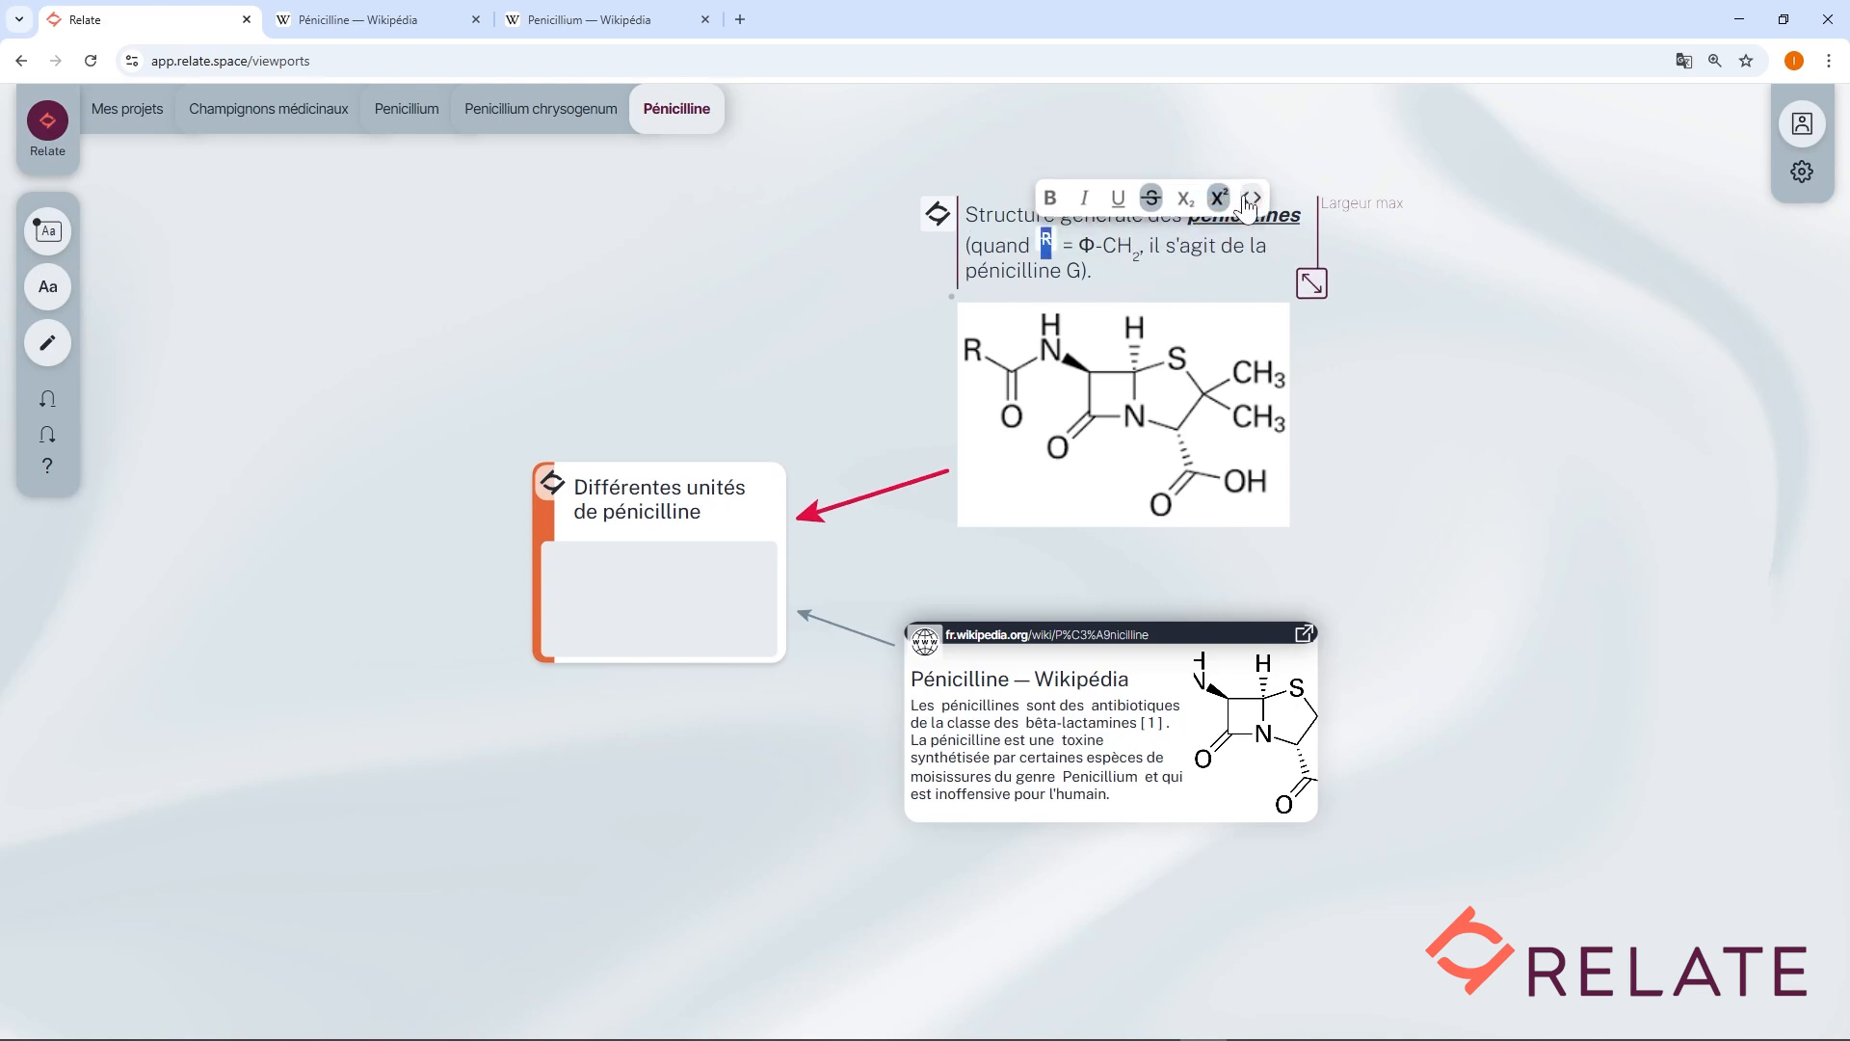
{"action": "left_click", "coordinate": [1244, 198]}
{"action": "left_click", "coordinate": [1218, 197]}
{"action": "left_click", "coordinate": [1147, 198]}
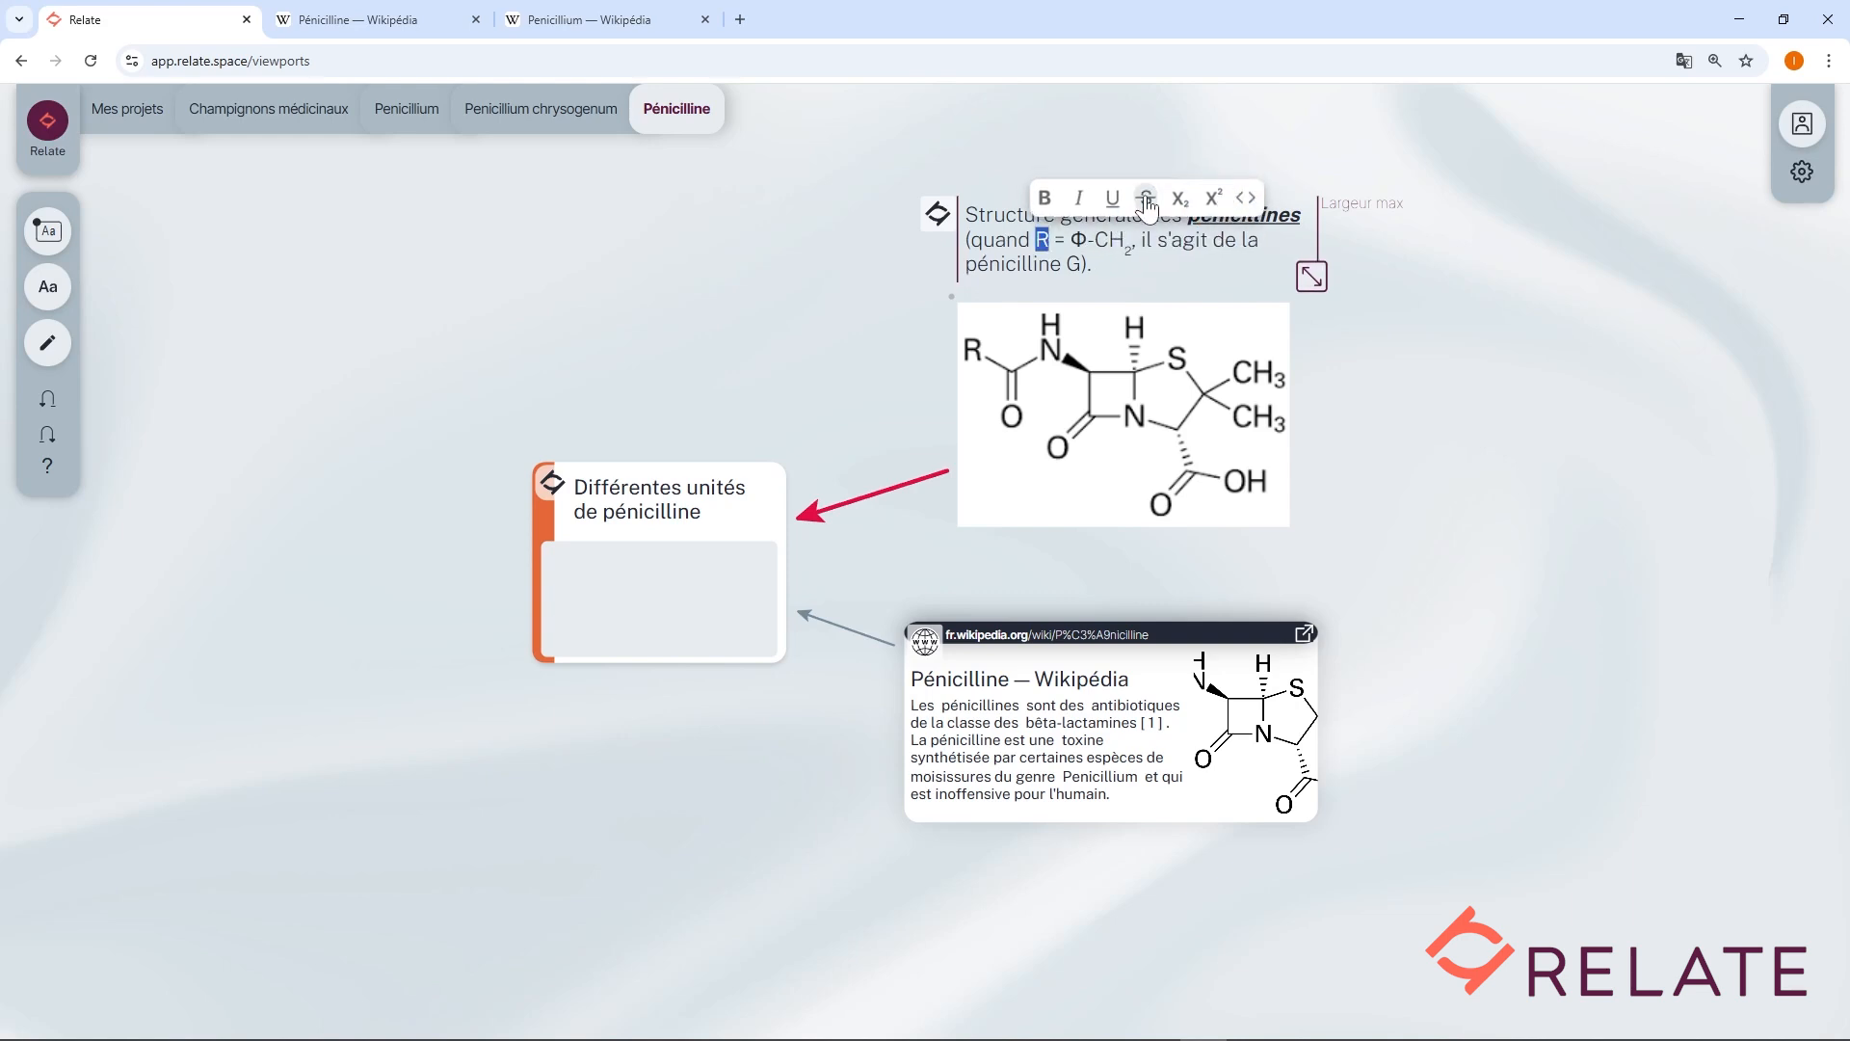
{"action": "left_click", "coordinate": [1431, 261]}
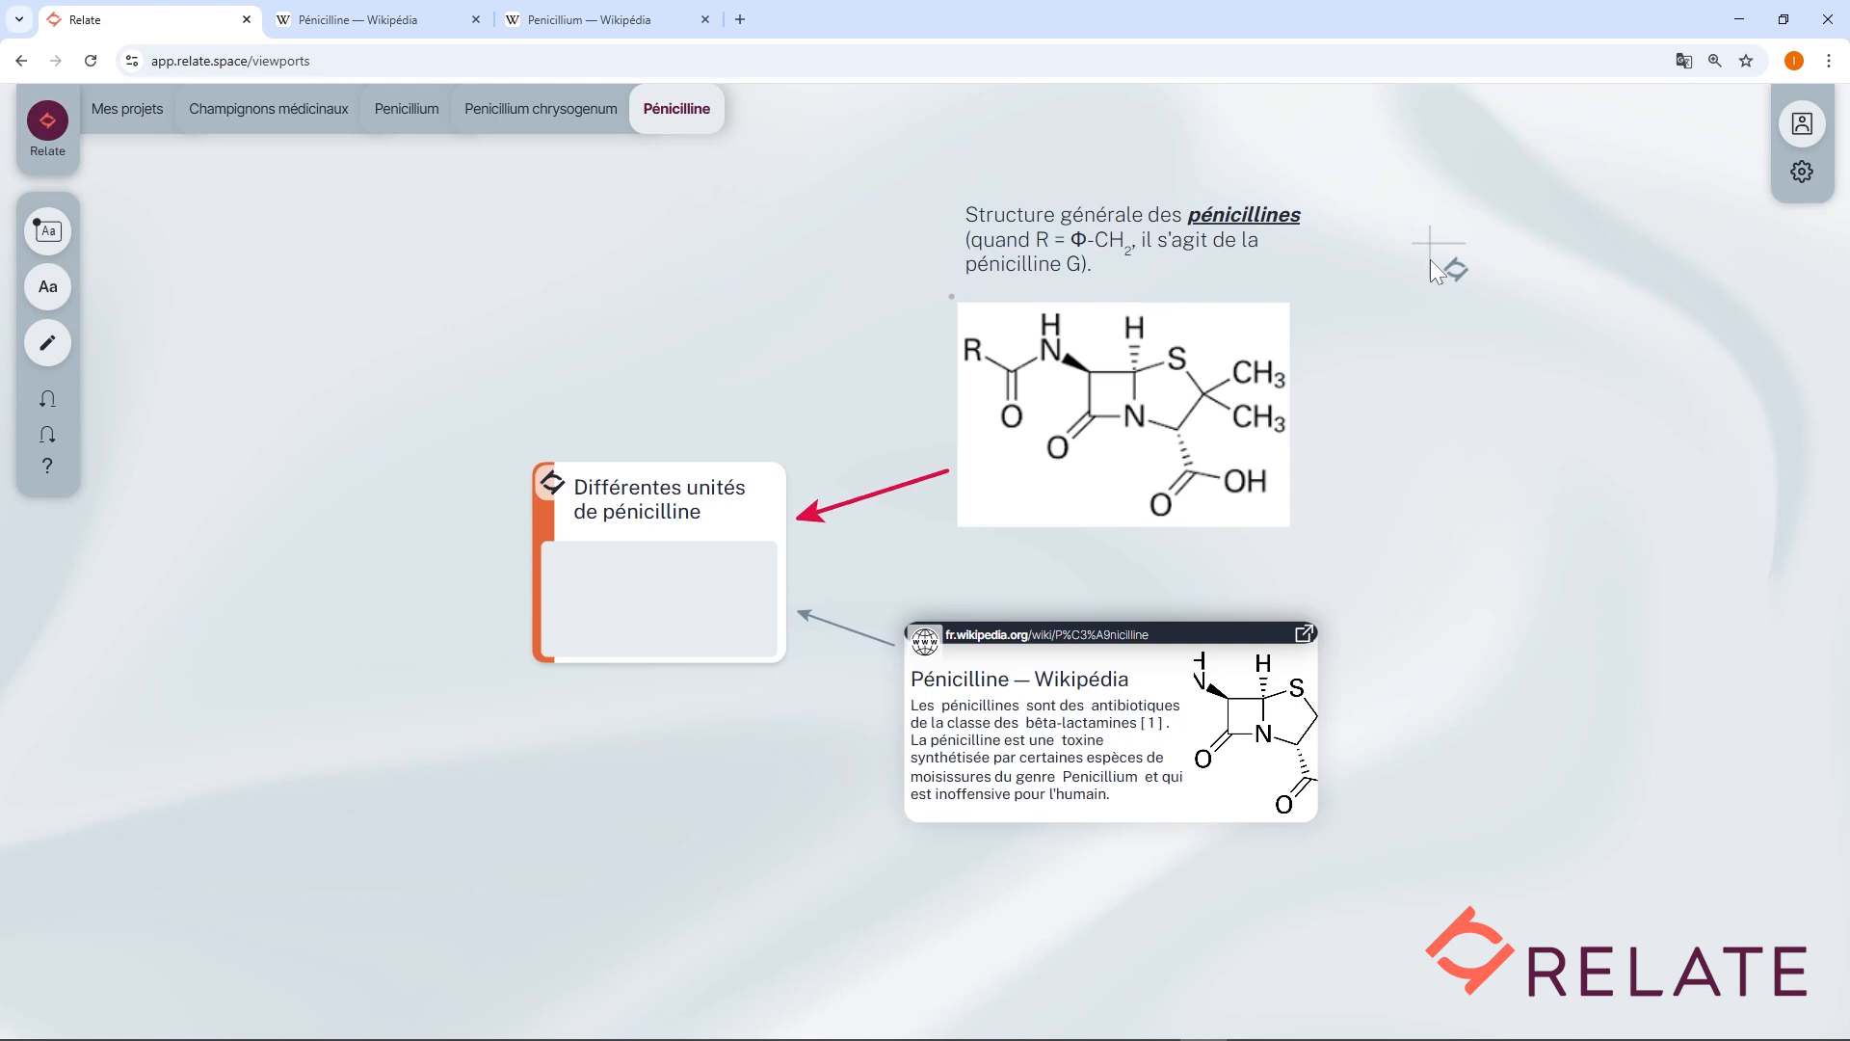
Add a bulleted list with items A and B under the title of the 'Différentes unités de pénicilline' card.
{"action": "left_click", "coordinate": [725, 523]}
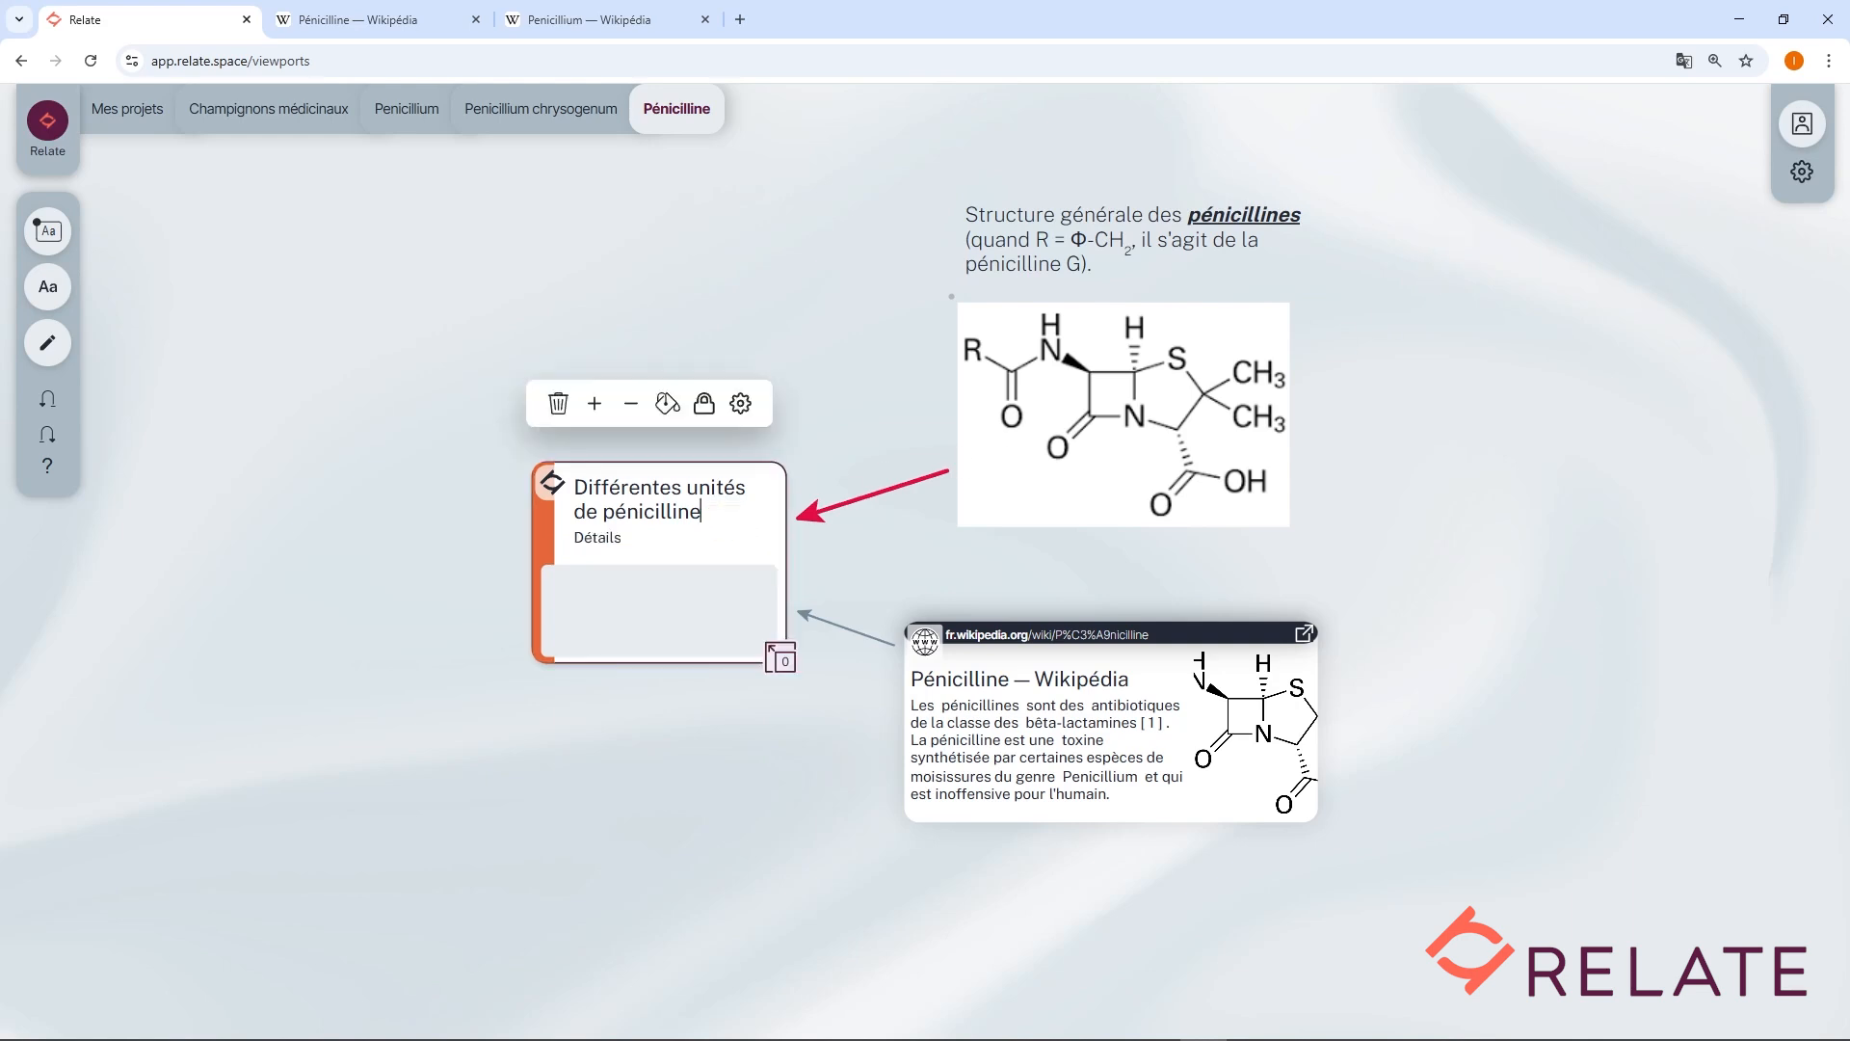
{"action": "key", "text": "Return"}
{"action": "type", "text": "-"}
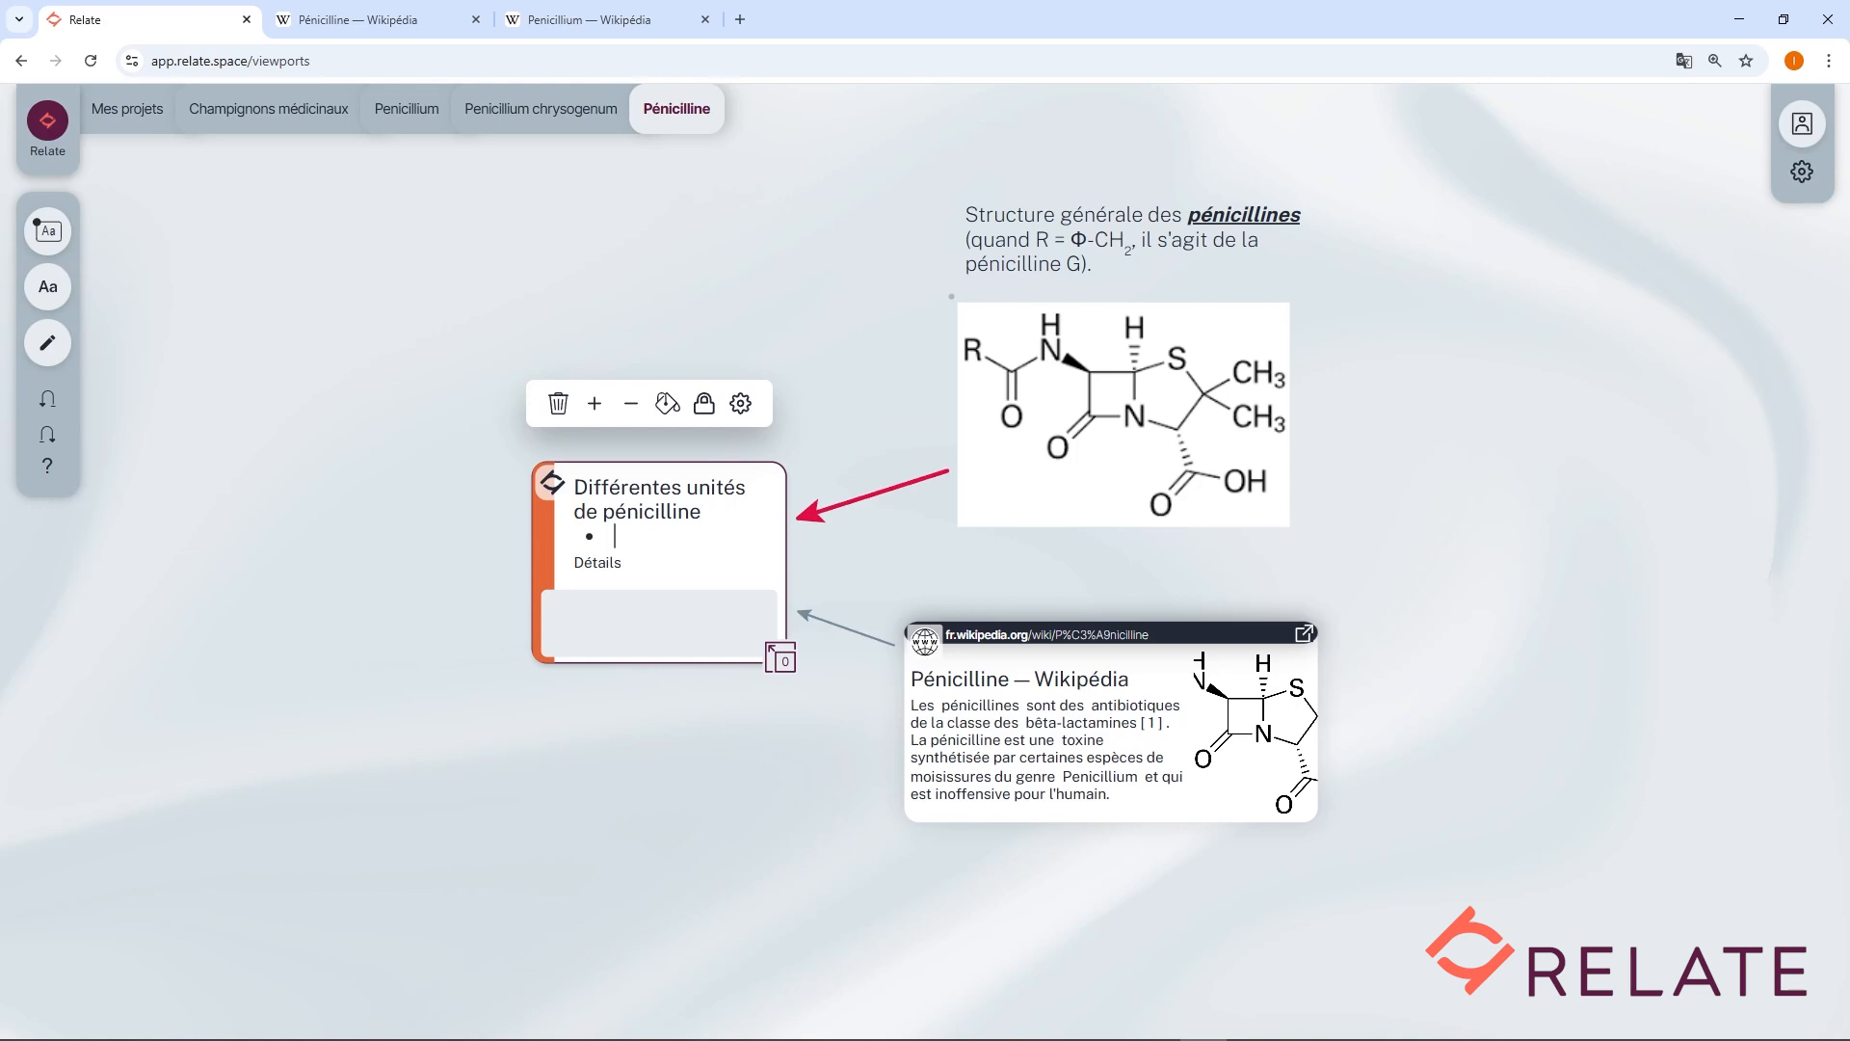
{"action": "type", "text": "A"}
{"action": "key", "text": "Return"}
{"action": "type", "text": "B"}
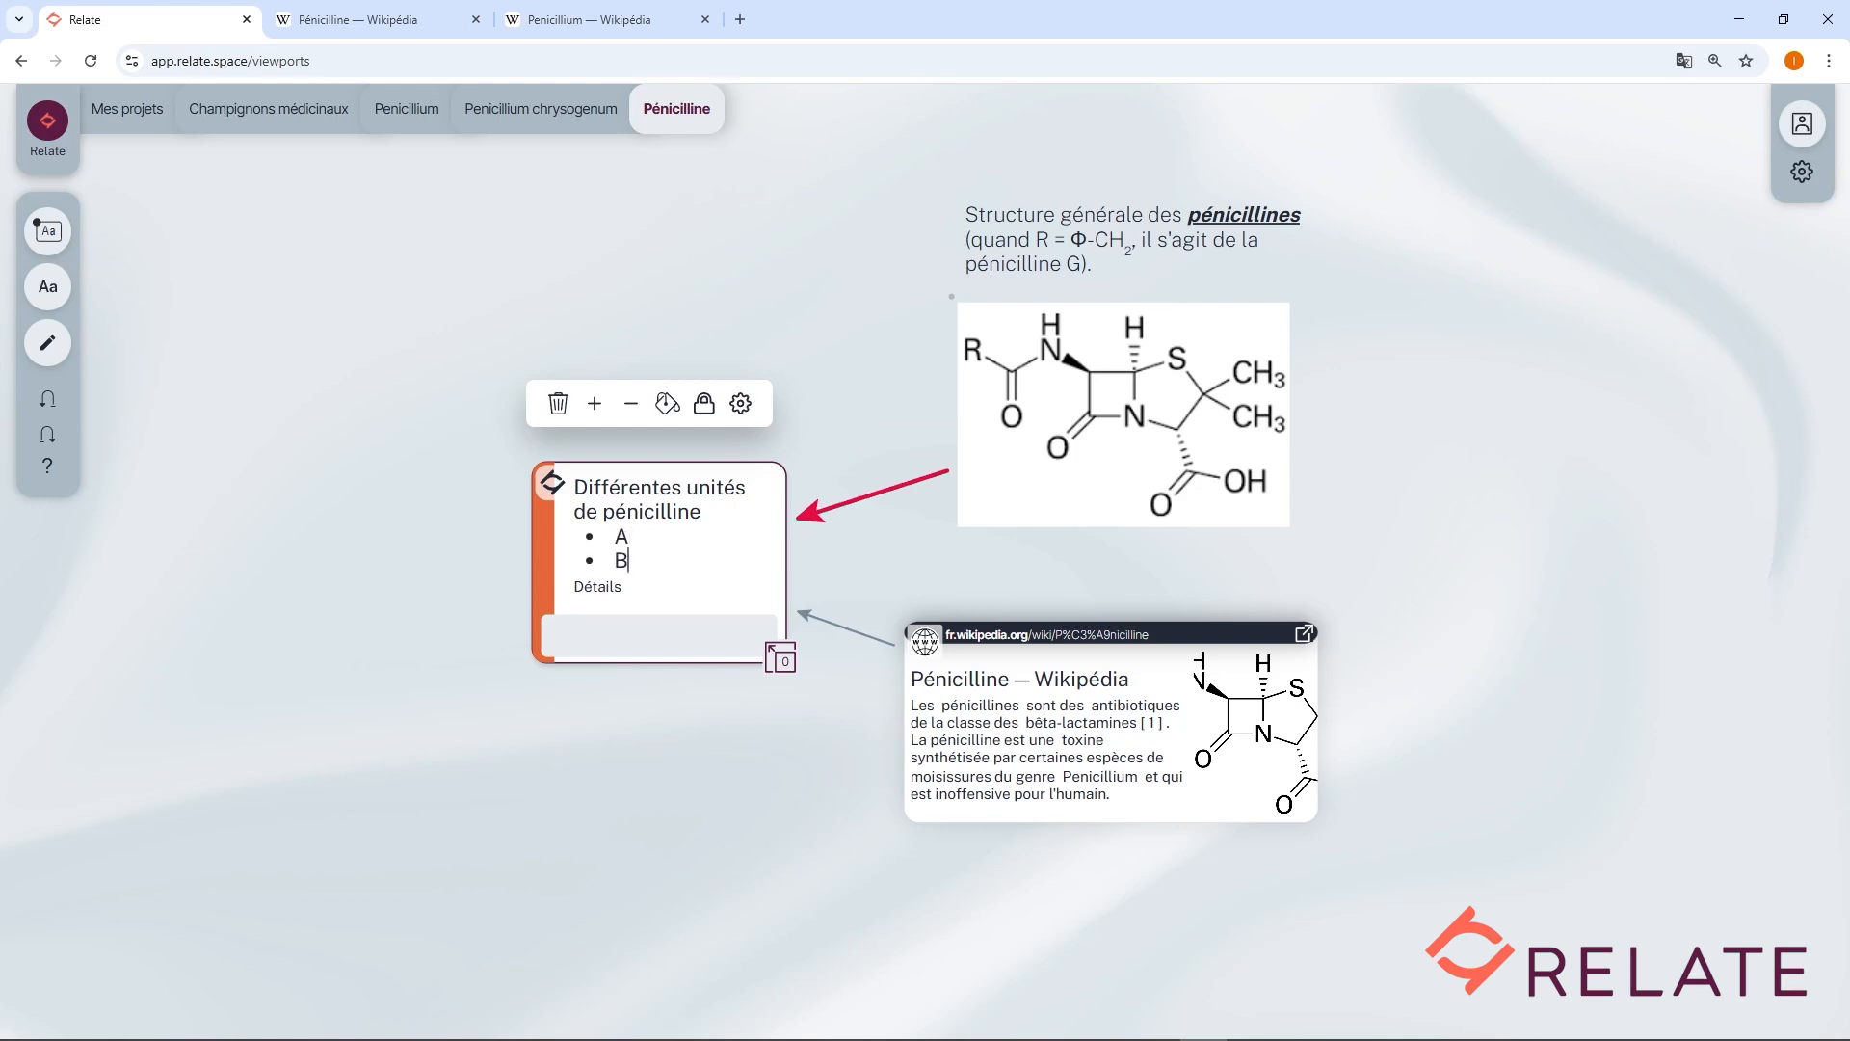
{"action": "left_click", "coordinate": [447, 499]}
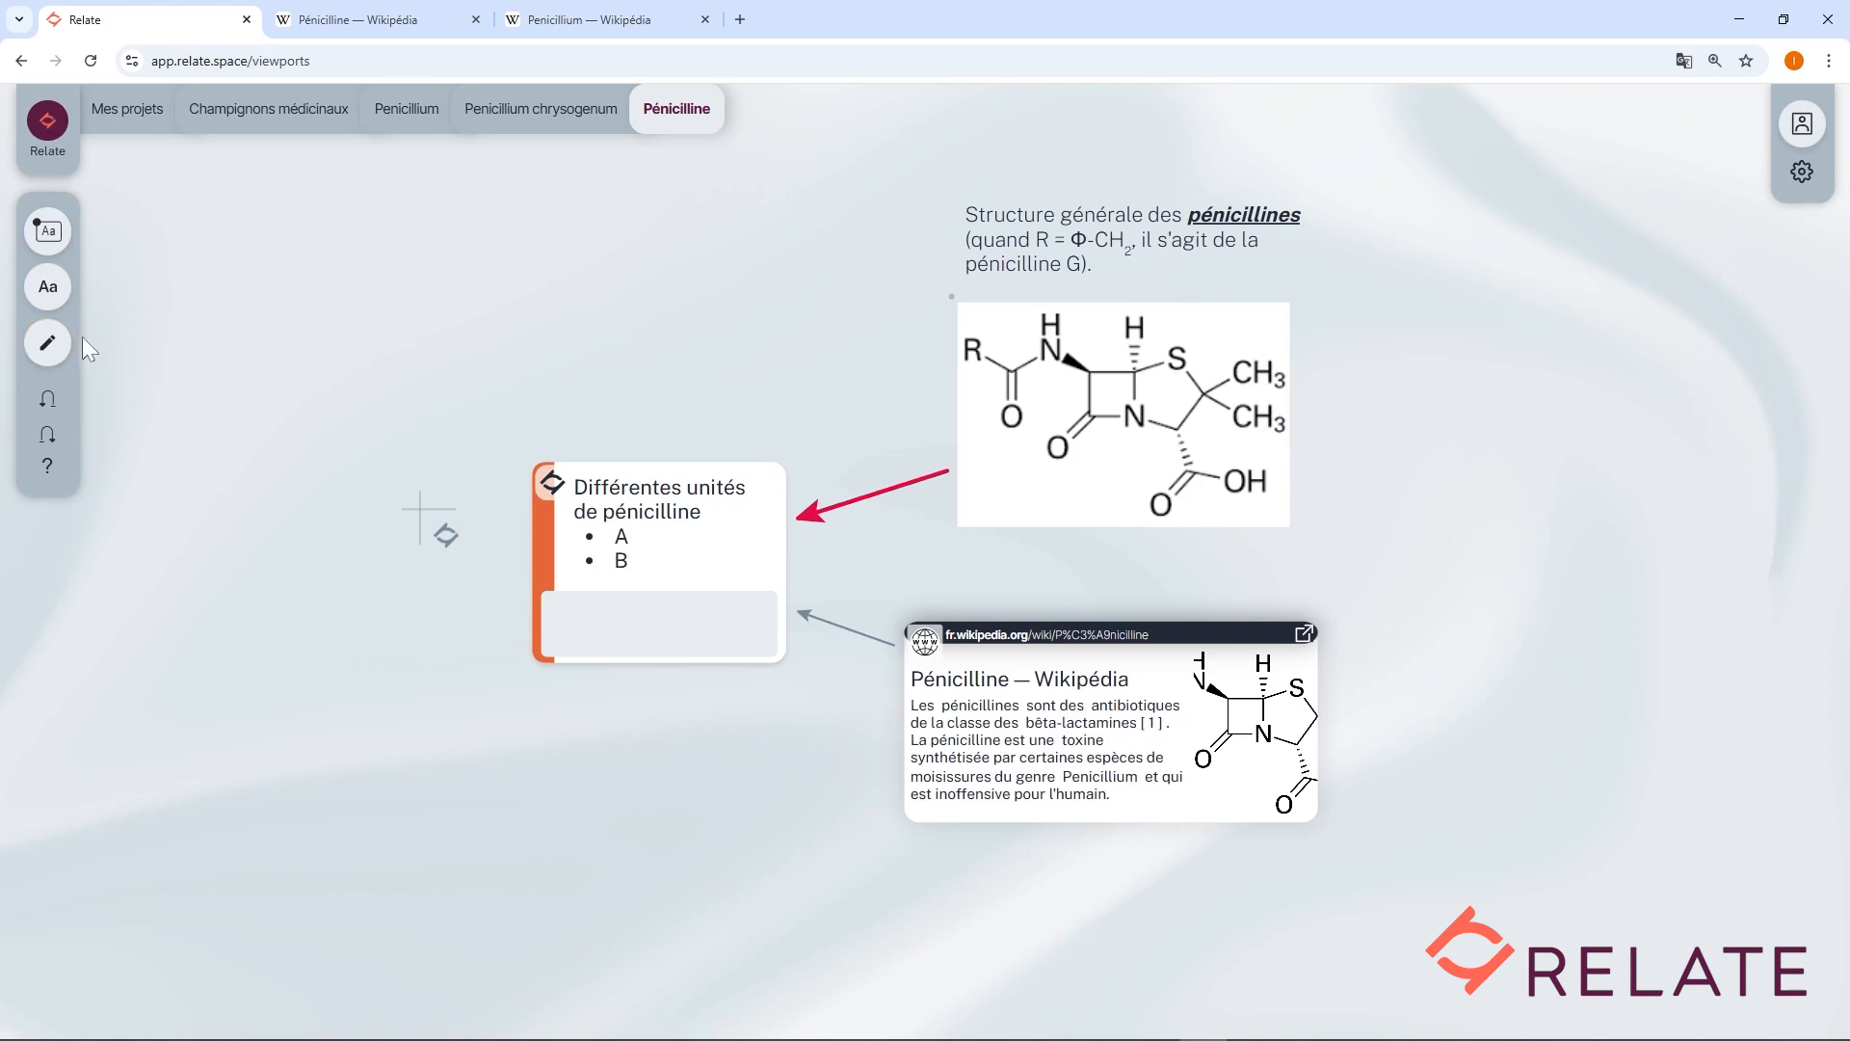
Open the pen tools and set the third style to maximum thickness, low opacity and purple.
{"action": "left_click", "coordinate": [53, 345]}
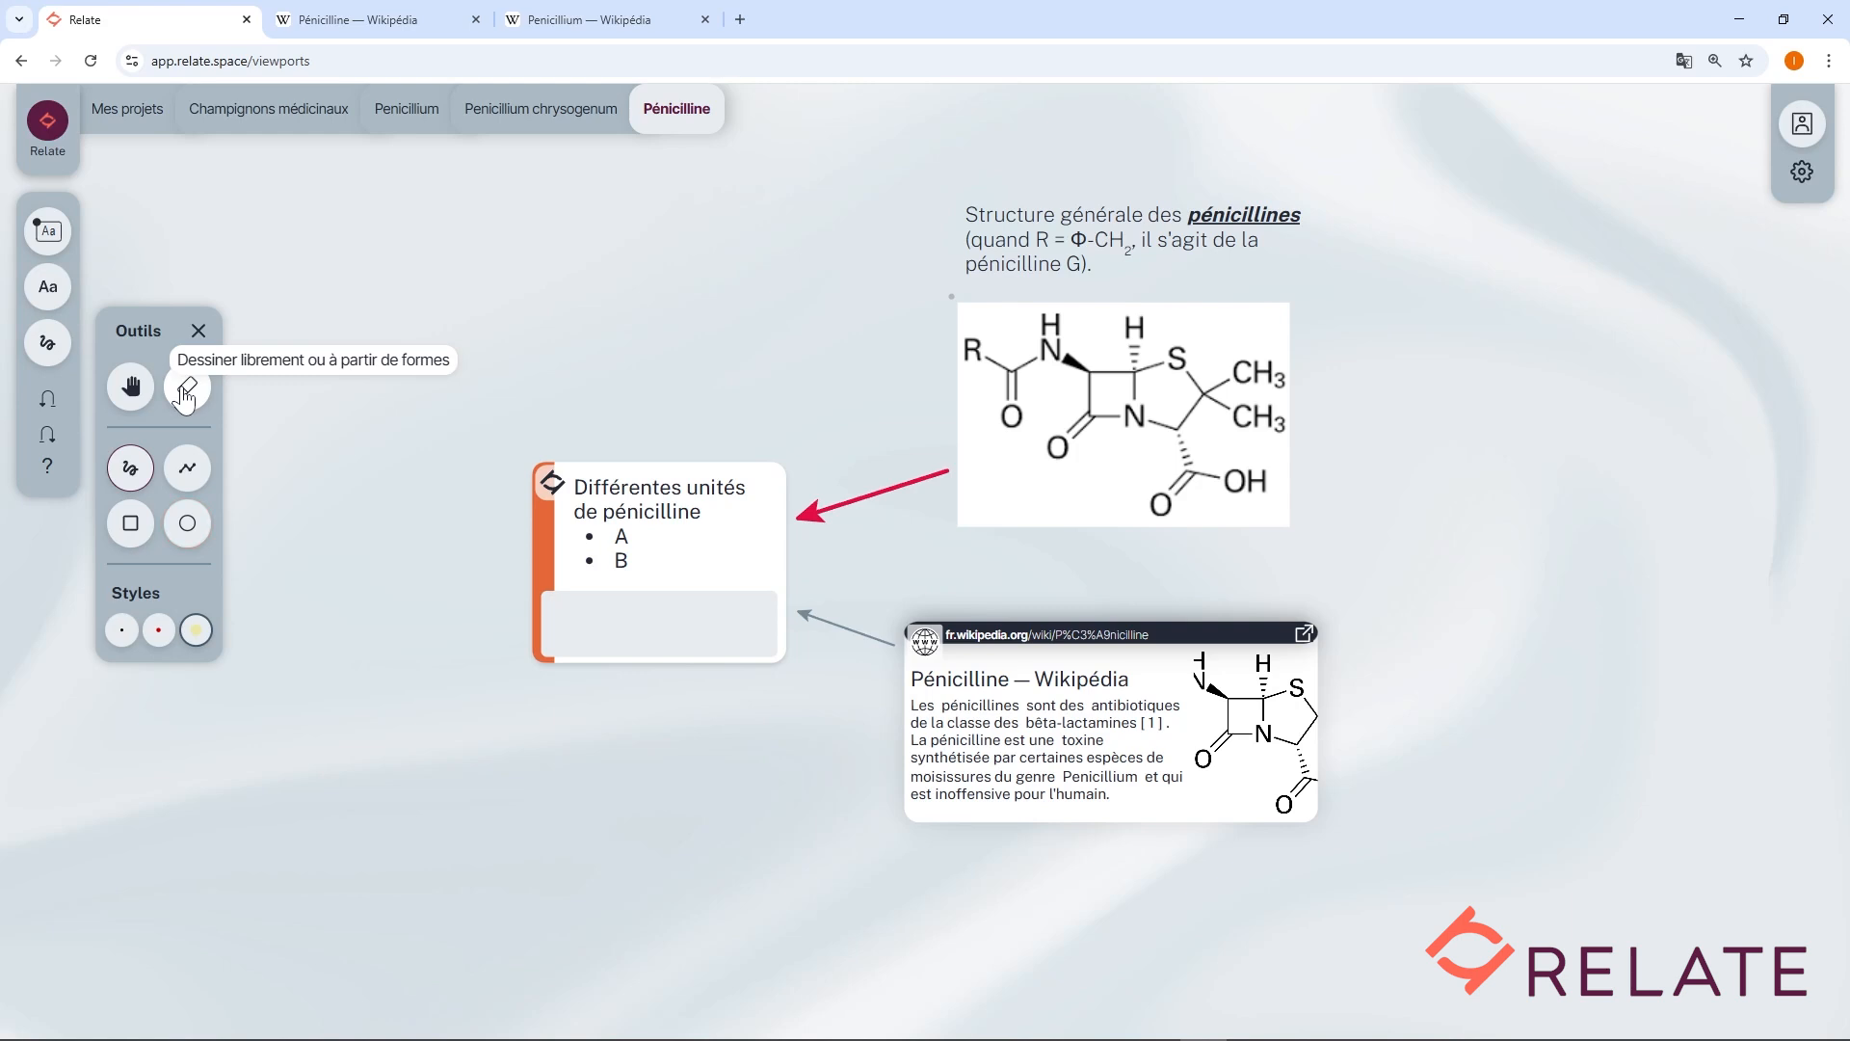
{"action": "left_click", "coordinate": [132, 474]}
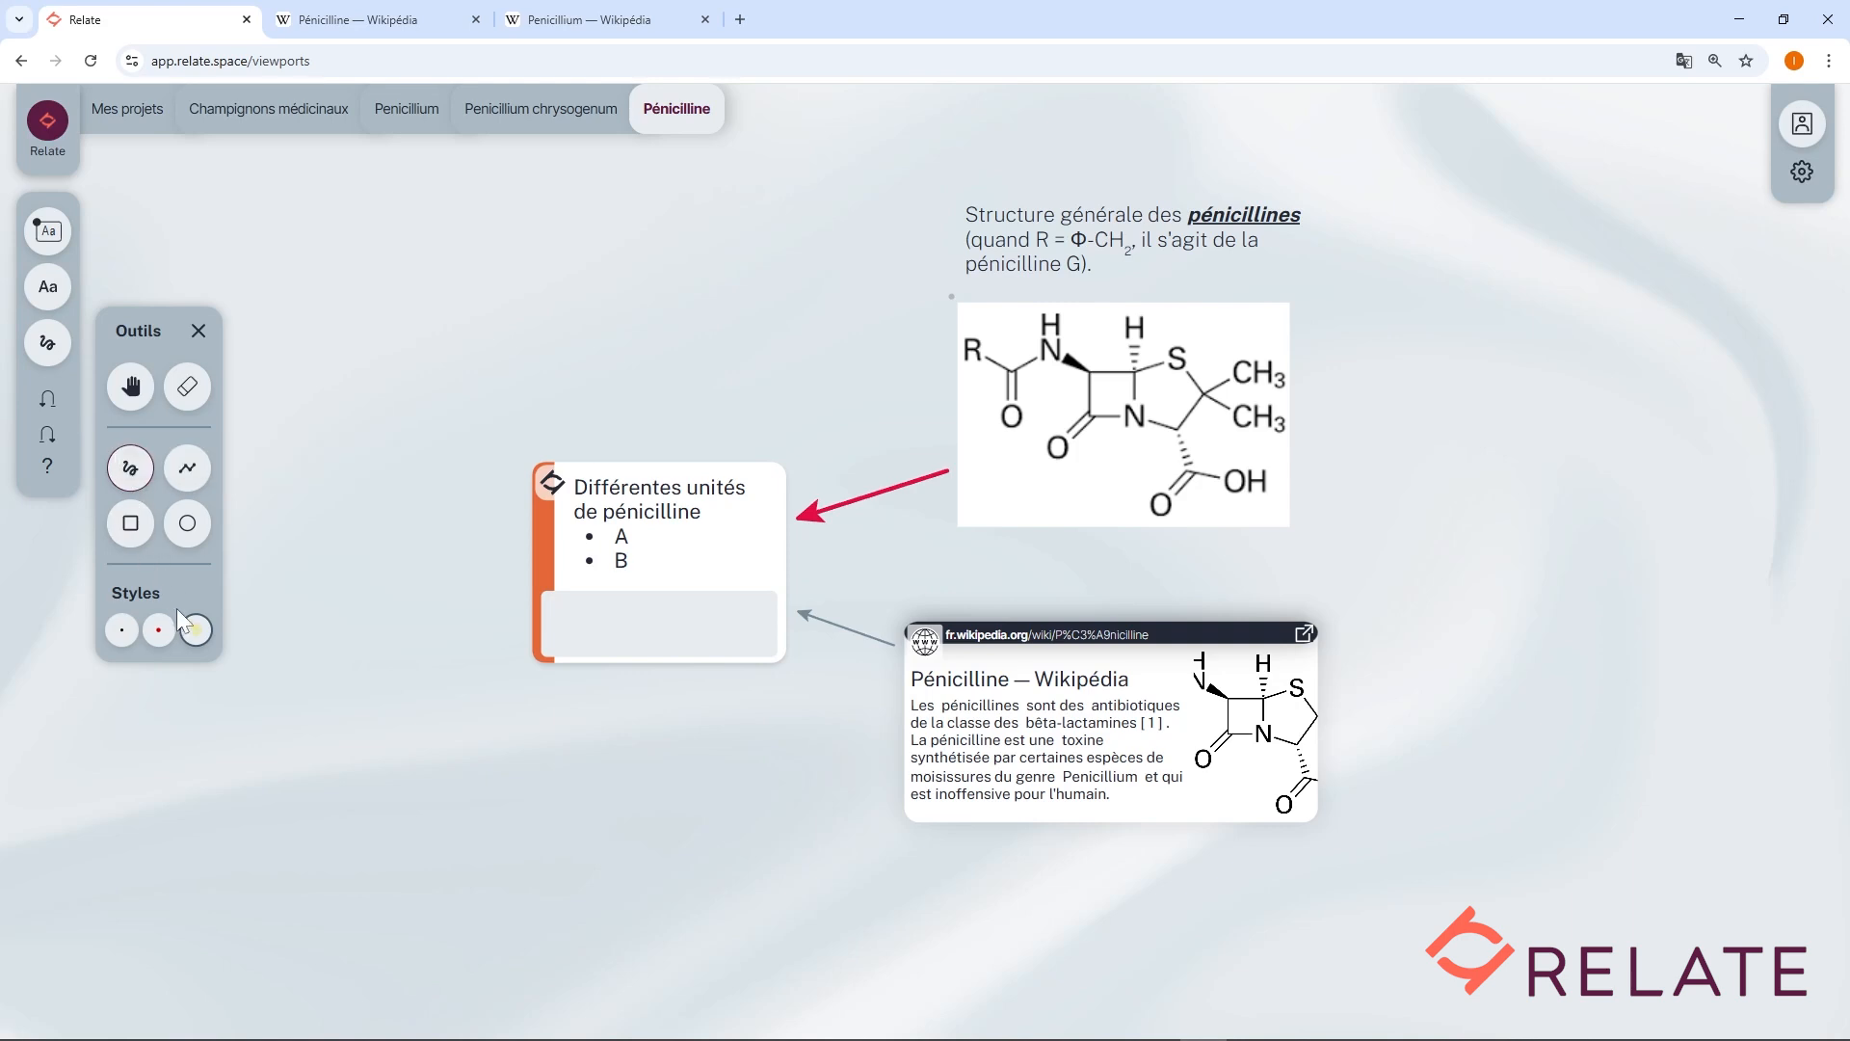
{"action": "left_click", "coordinate": [196, 634]}
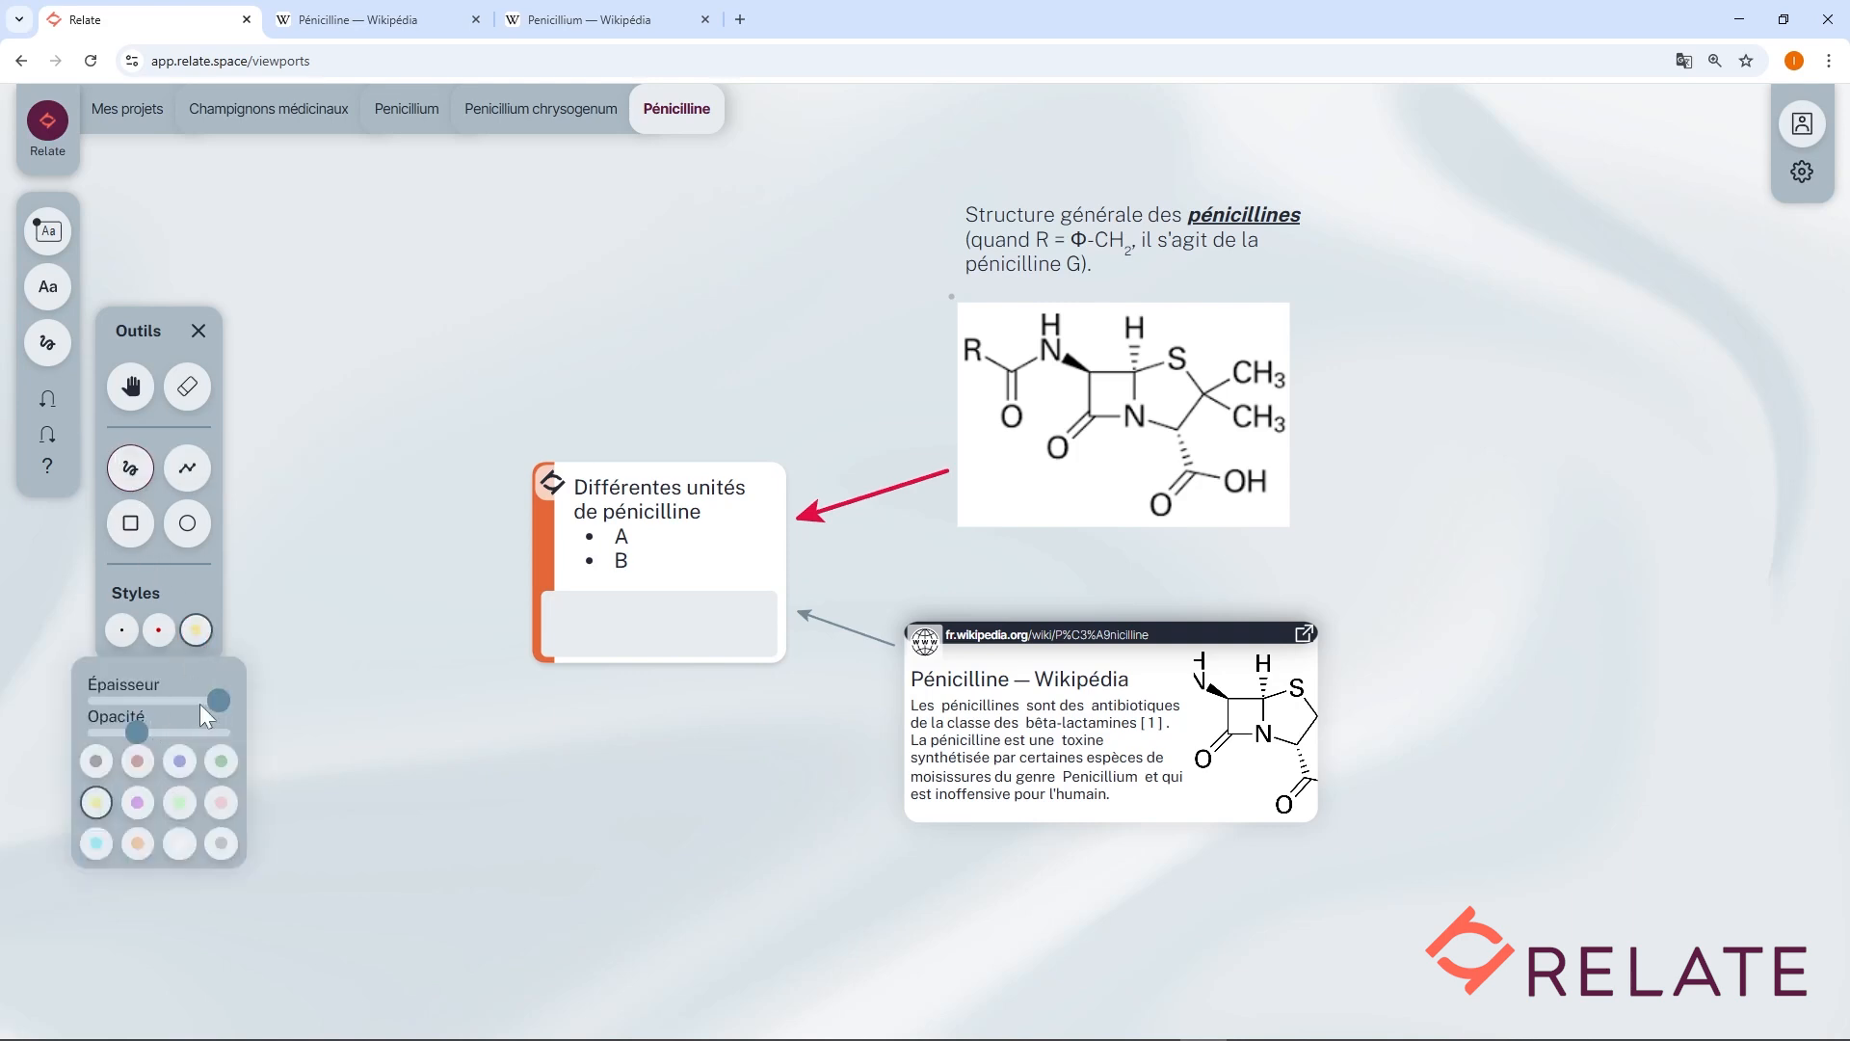
{"action": "left_click_drag", "start_coordinate": [218, 700], "coordinate": [141, 740]}
{"action": "left_click", "coordinate": [139, 804]}
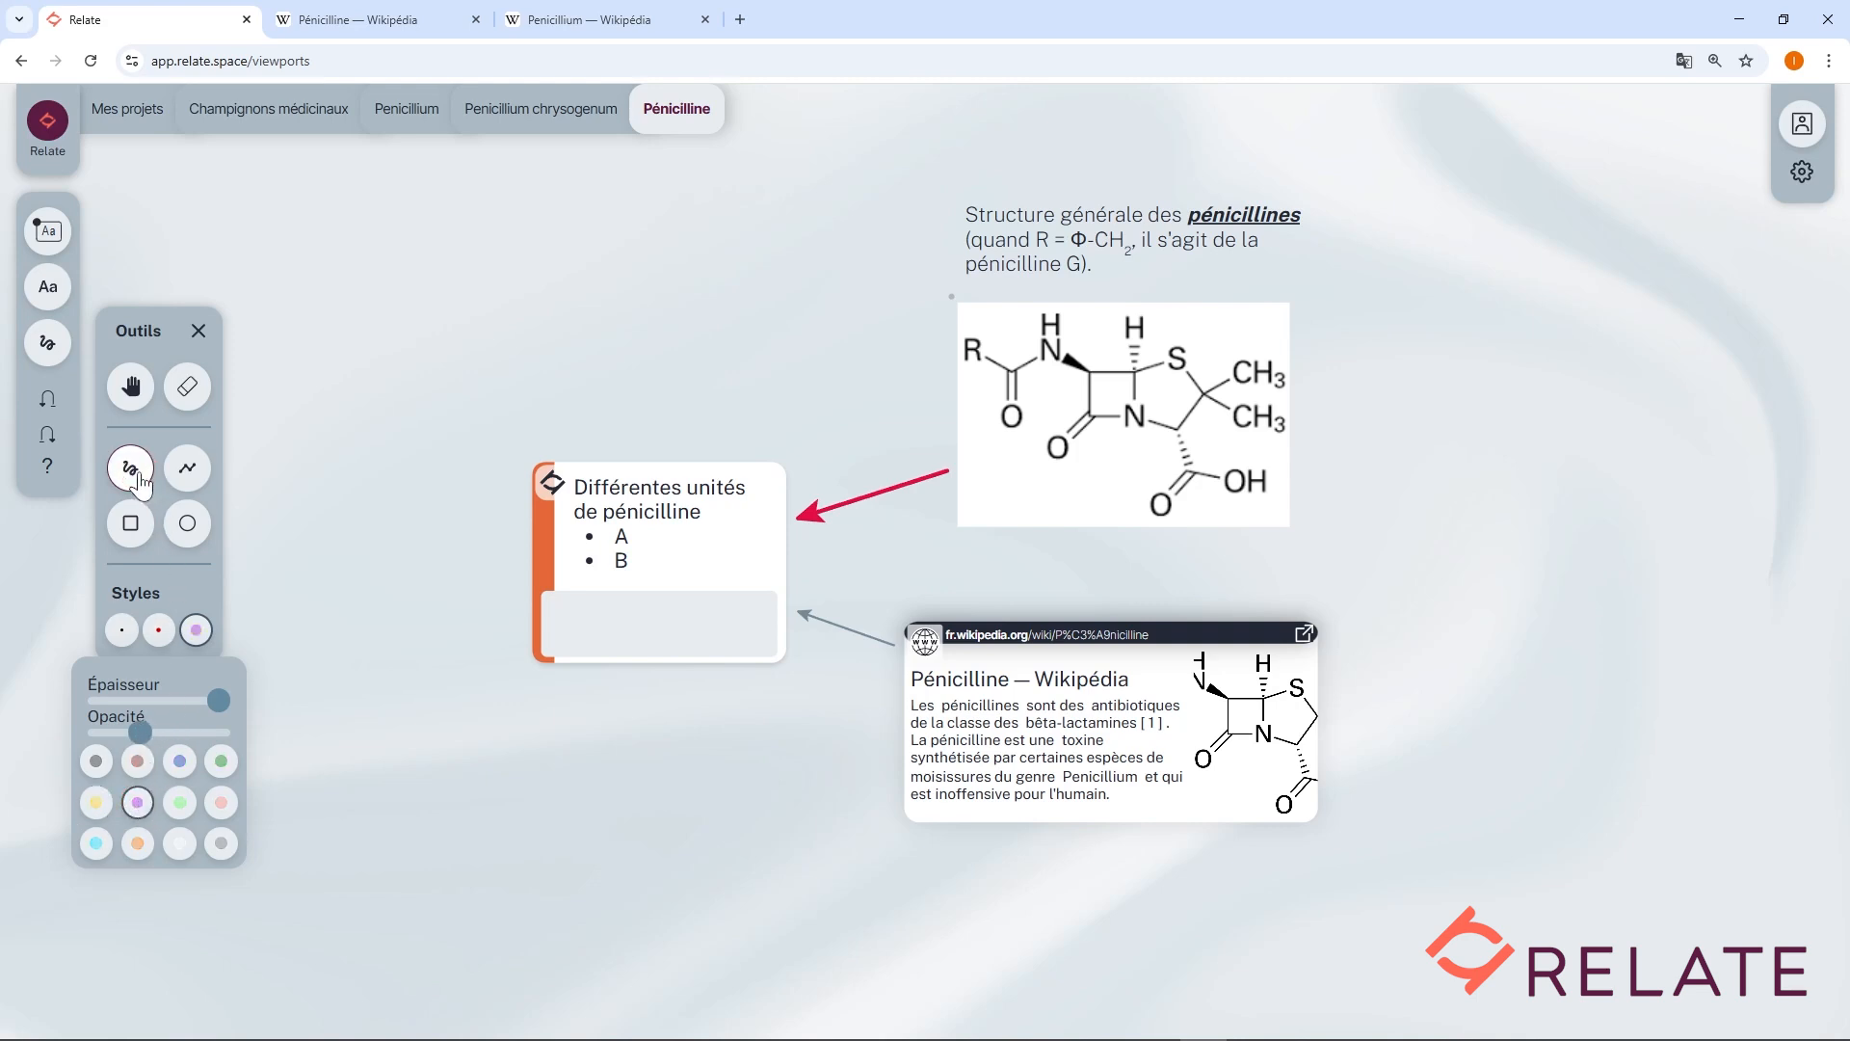
Draw a thin black freehand line from the R in the structure up to the annotation.
{"action": "left_click", "coordinate": [119, 632]}
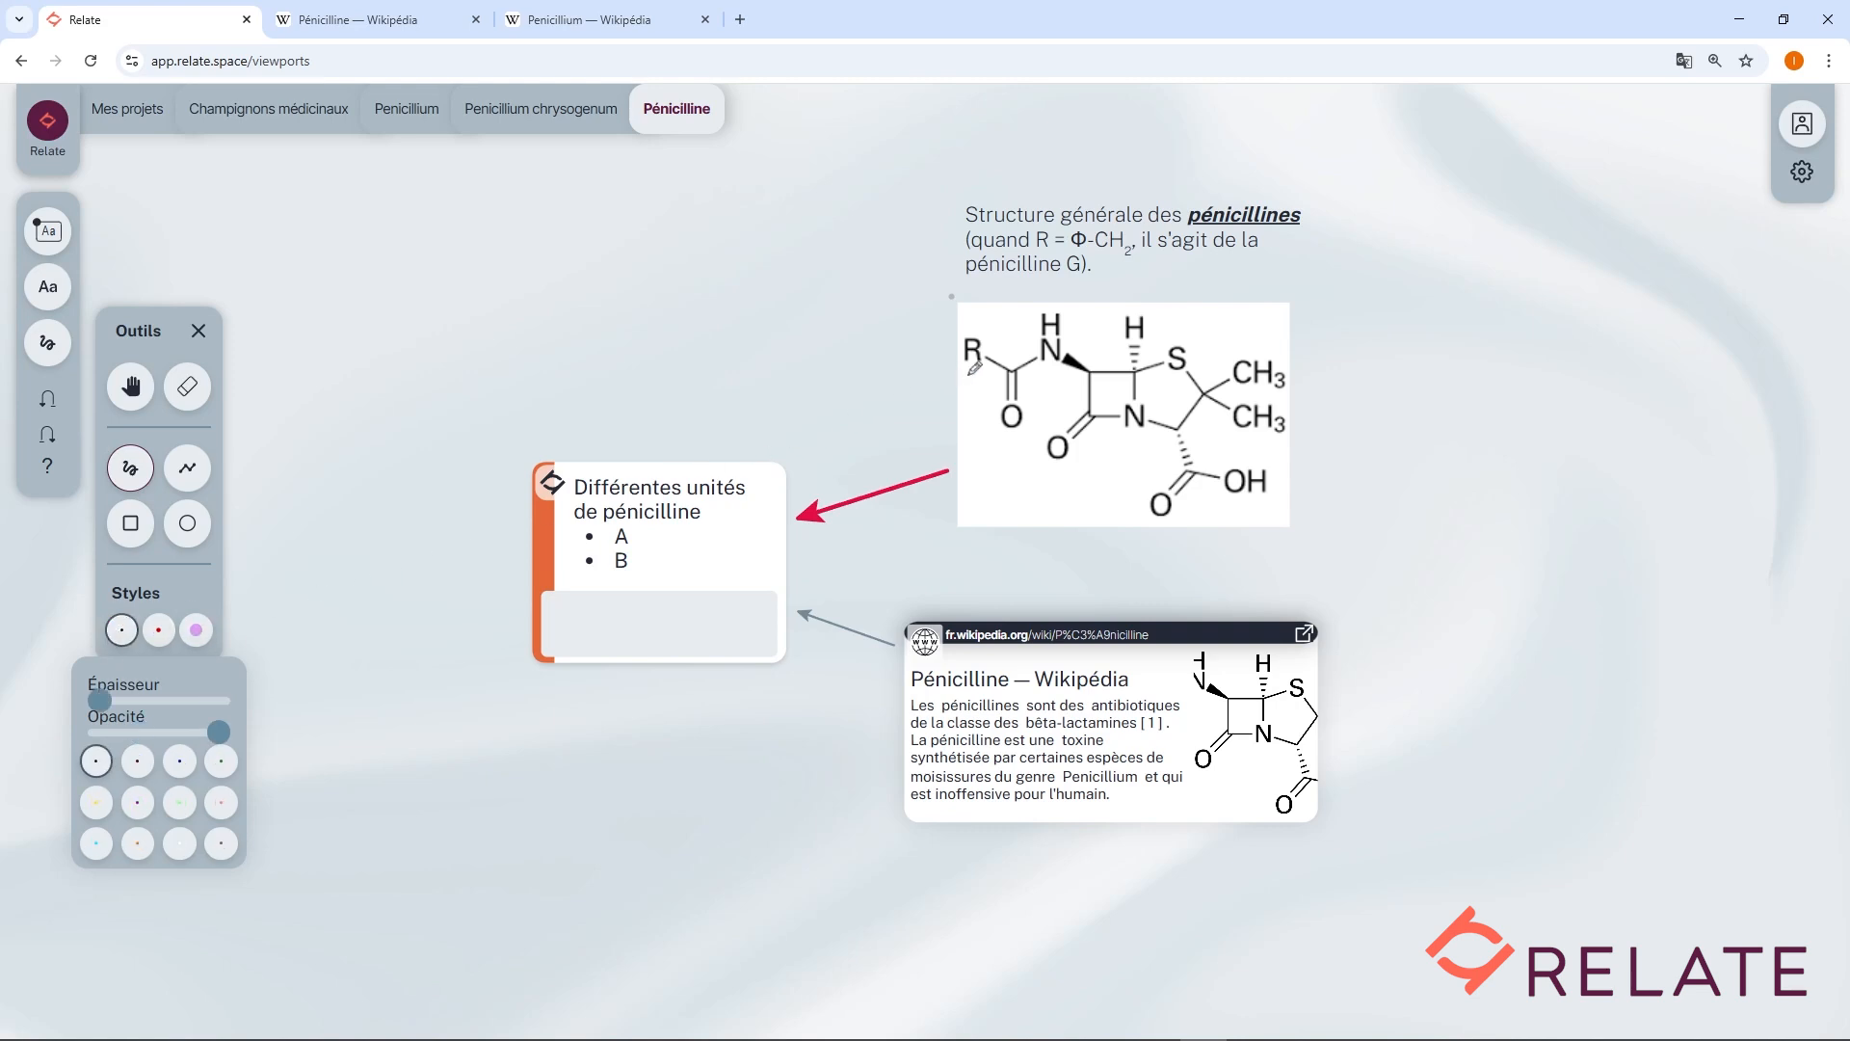
{"action": "mouse_move", "coordinate": [971, 375]}
{"action": "left_mouse_down"}
{"action": "mouse_move", "coordinate": [986, 334]}
{"action": "mouse_move", "coordinate": [946, 337]}
{"action": "mouse_move", "coordinate": [997, 355]}
{"action": "mouse_move", "coordinate": [936, 282]}
{"action": "mouse_move", "coordinate": [960, 236]}
{"action": "mouse_move", "coordinate": [930, 233]}
{"action": "mouse_move", "coordinate": [960, 235]}
{"action": "mouse_move", "coordinate": [946, 260]}
{"action": "mouse_move", "coordinate": [961, 236]}
{"action": "left_mouse_up"}
Highlight the R in the structure with the purple style using the line tool.
{"action": "left_click", "coordinate": [187, 469]}
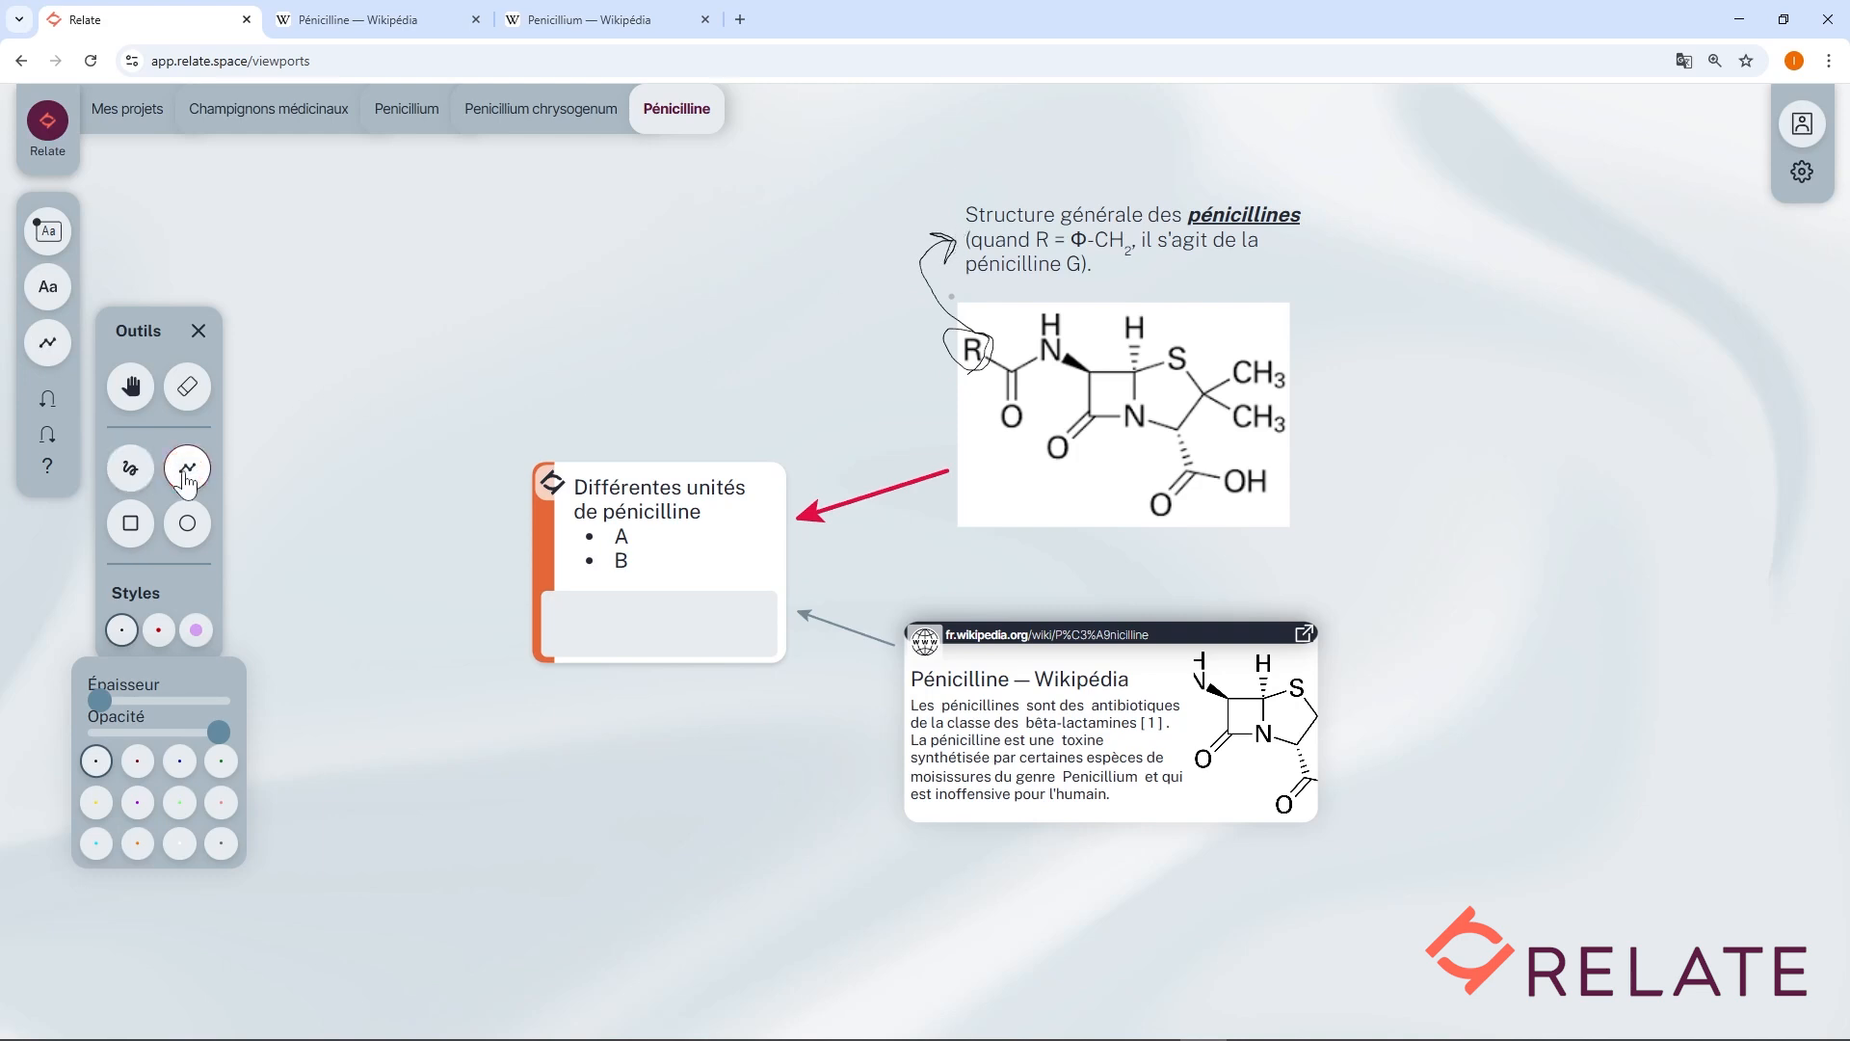
{"action": "left_click", "coordinate": [197, 631]}
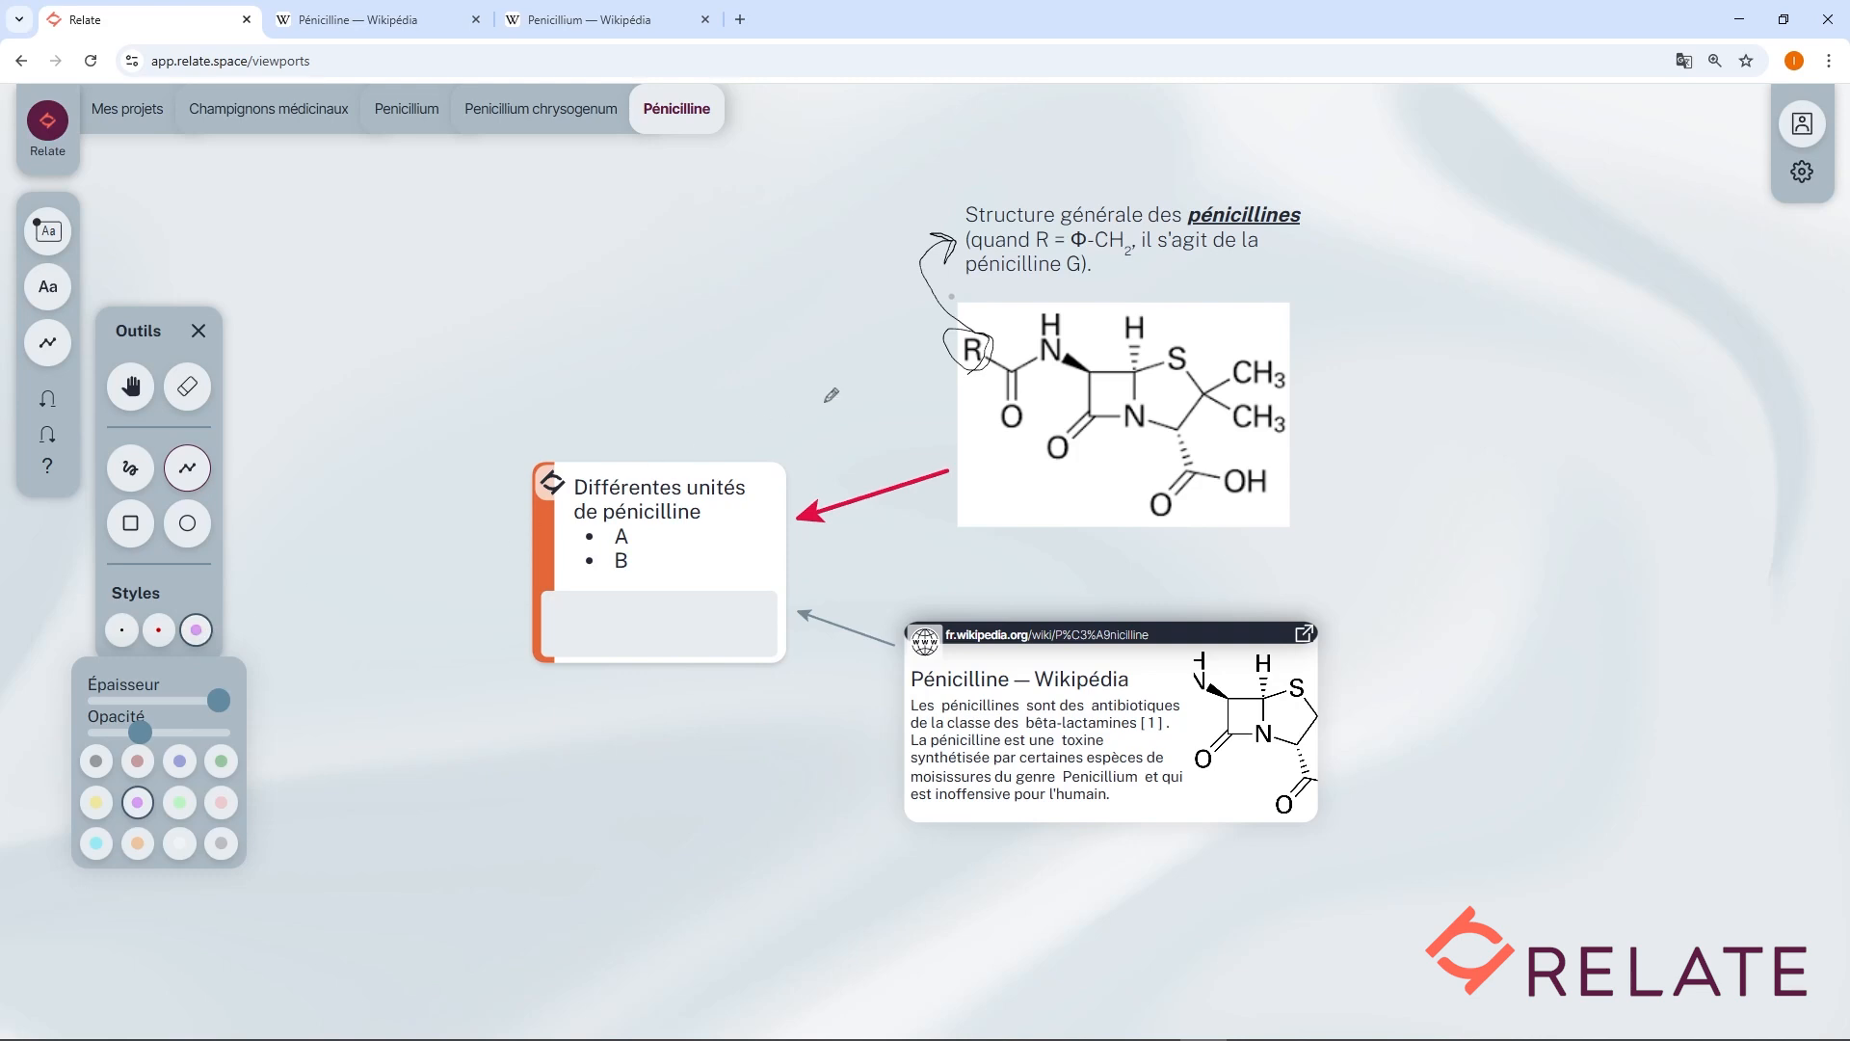
{"action": "left_click_drag", "start_coordinate": [956, 350], "coordinate": [976, 350]}
Erase the black freehand line with the eraser and delete the purple highlight on the R.
{"action": "left_click", "coordinate": [189, 395]}
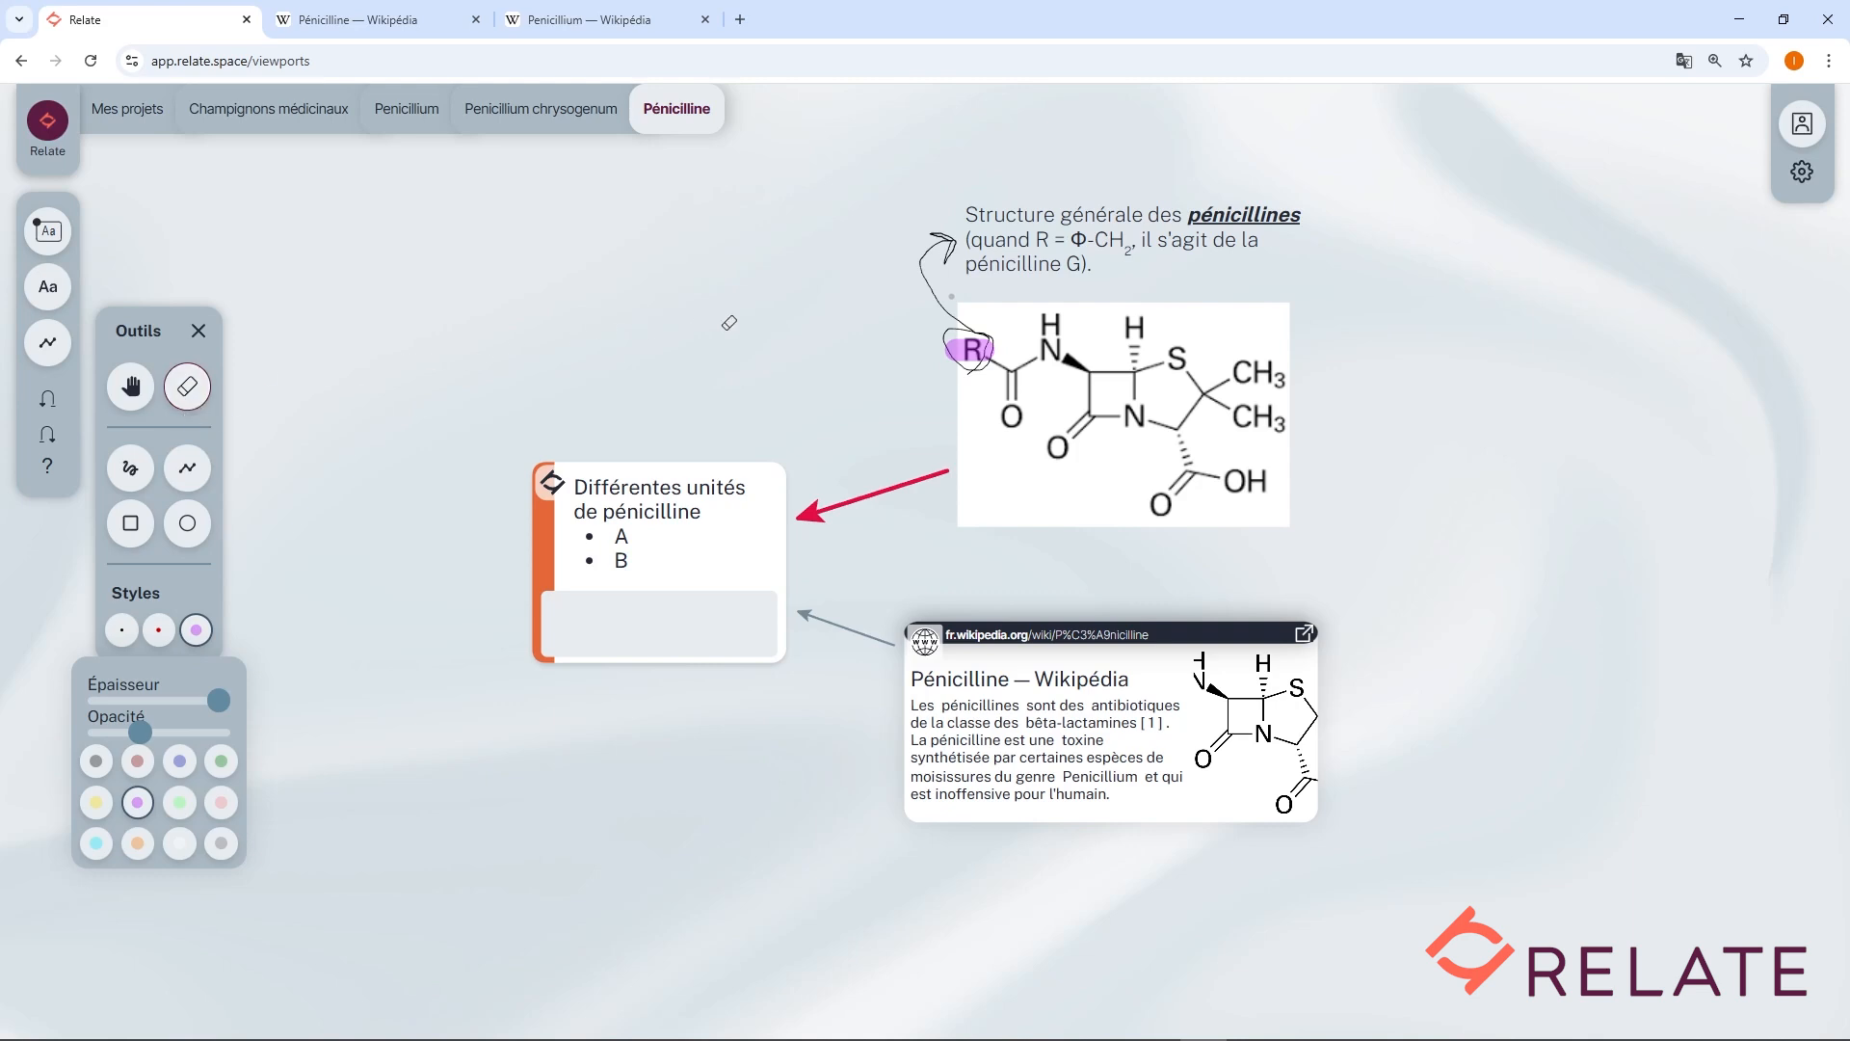
{"action": "left_click_drag", "start_coordinate": [893, 296], "coordinate": [958, 271]}
{"action": "left_click", "coordinate": [119, 395]}
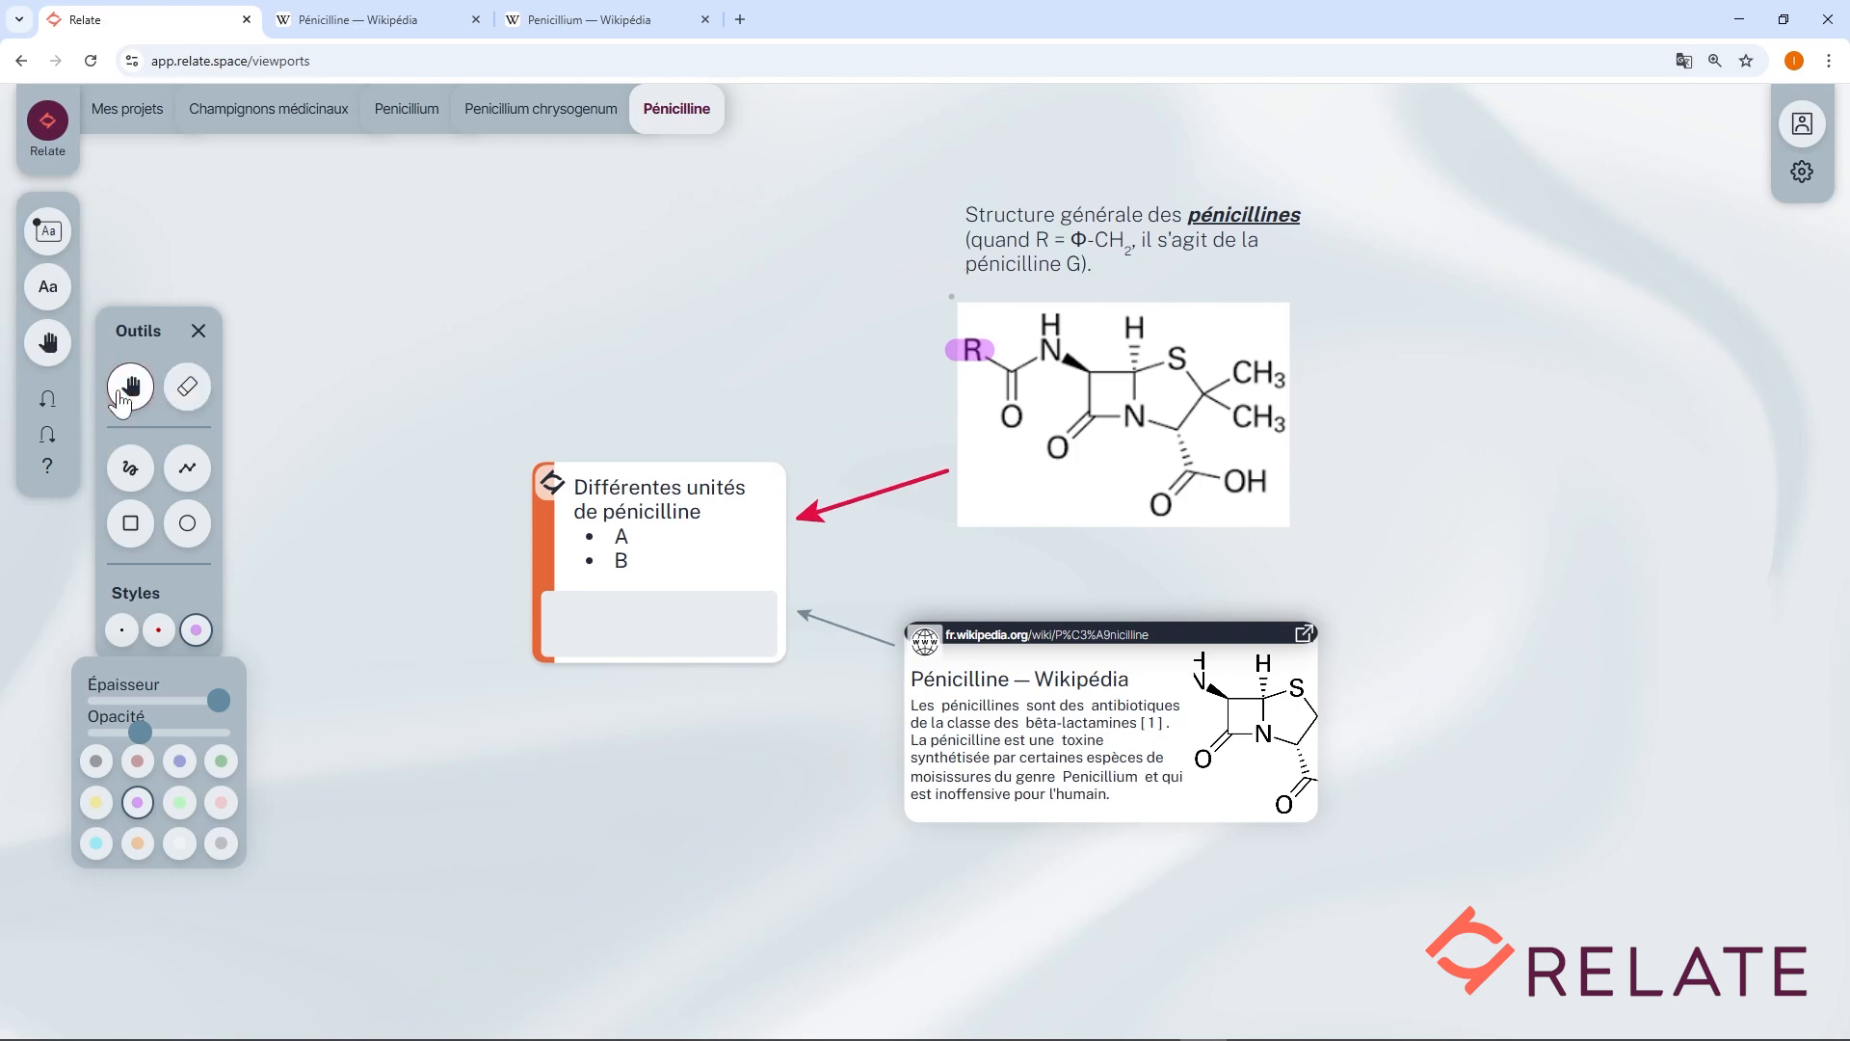
{"action": "left_click", "coordinate": [971, 356]}
{"action": "key", "text": "Delete"}
Close the pen tools and undo the last two deletions.
{"action": "left_click", "coordinate": [198, 332]}
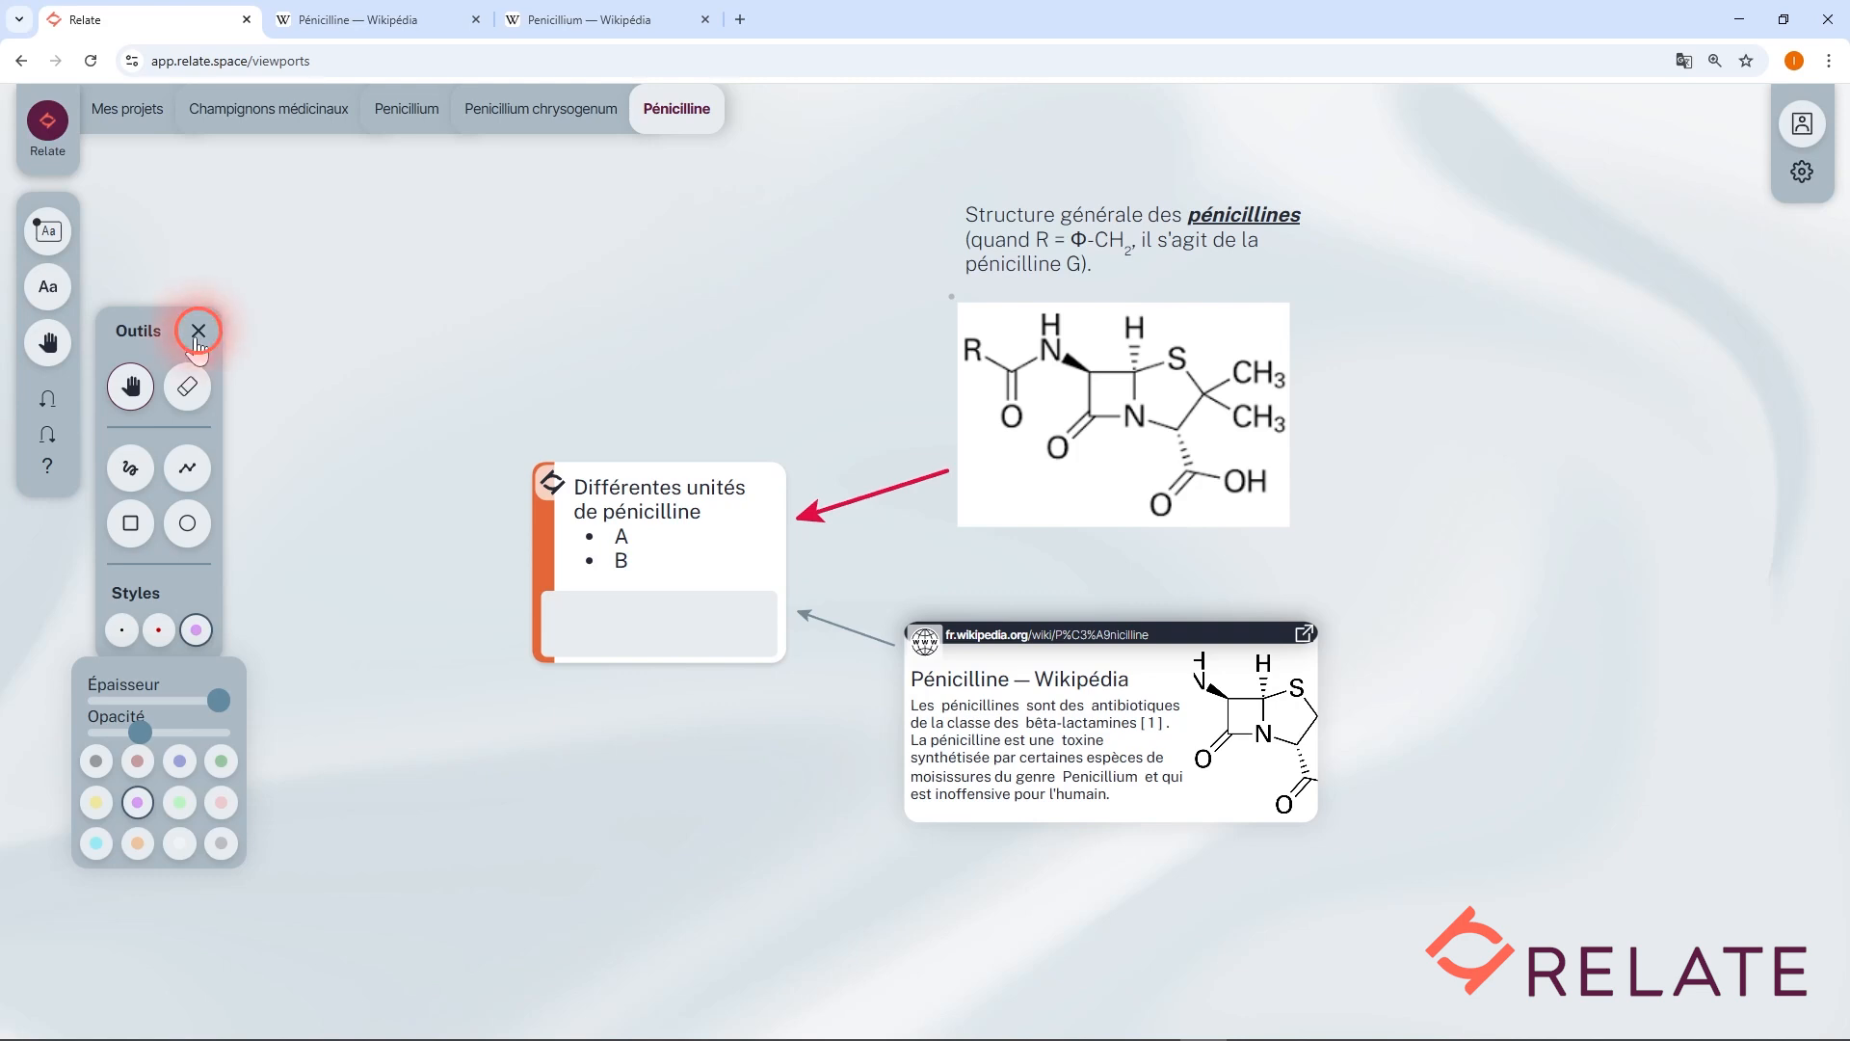
{"action": "left_click", "coordinate": [53, 351]}
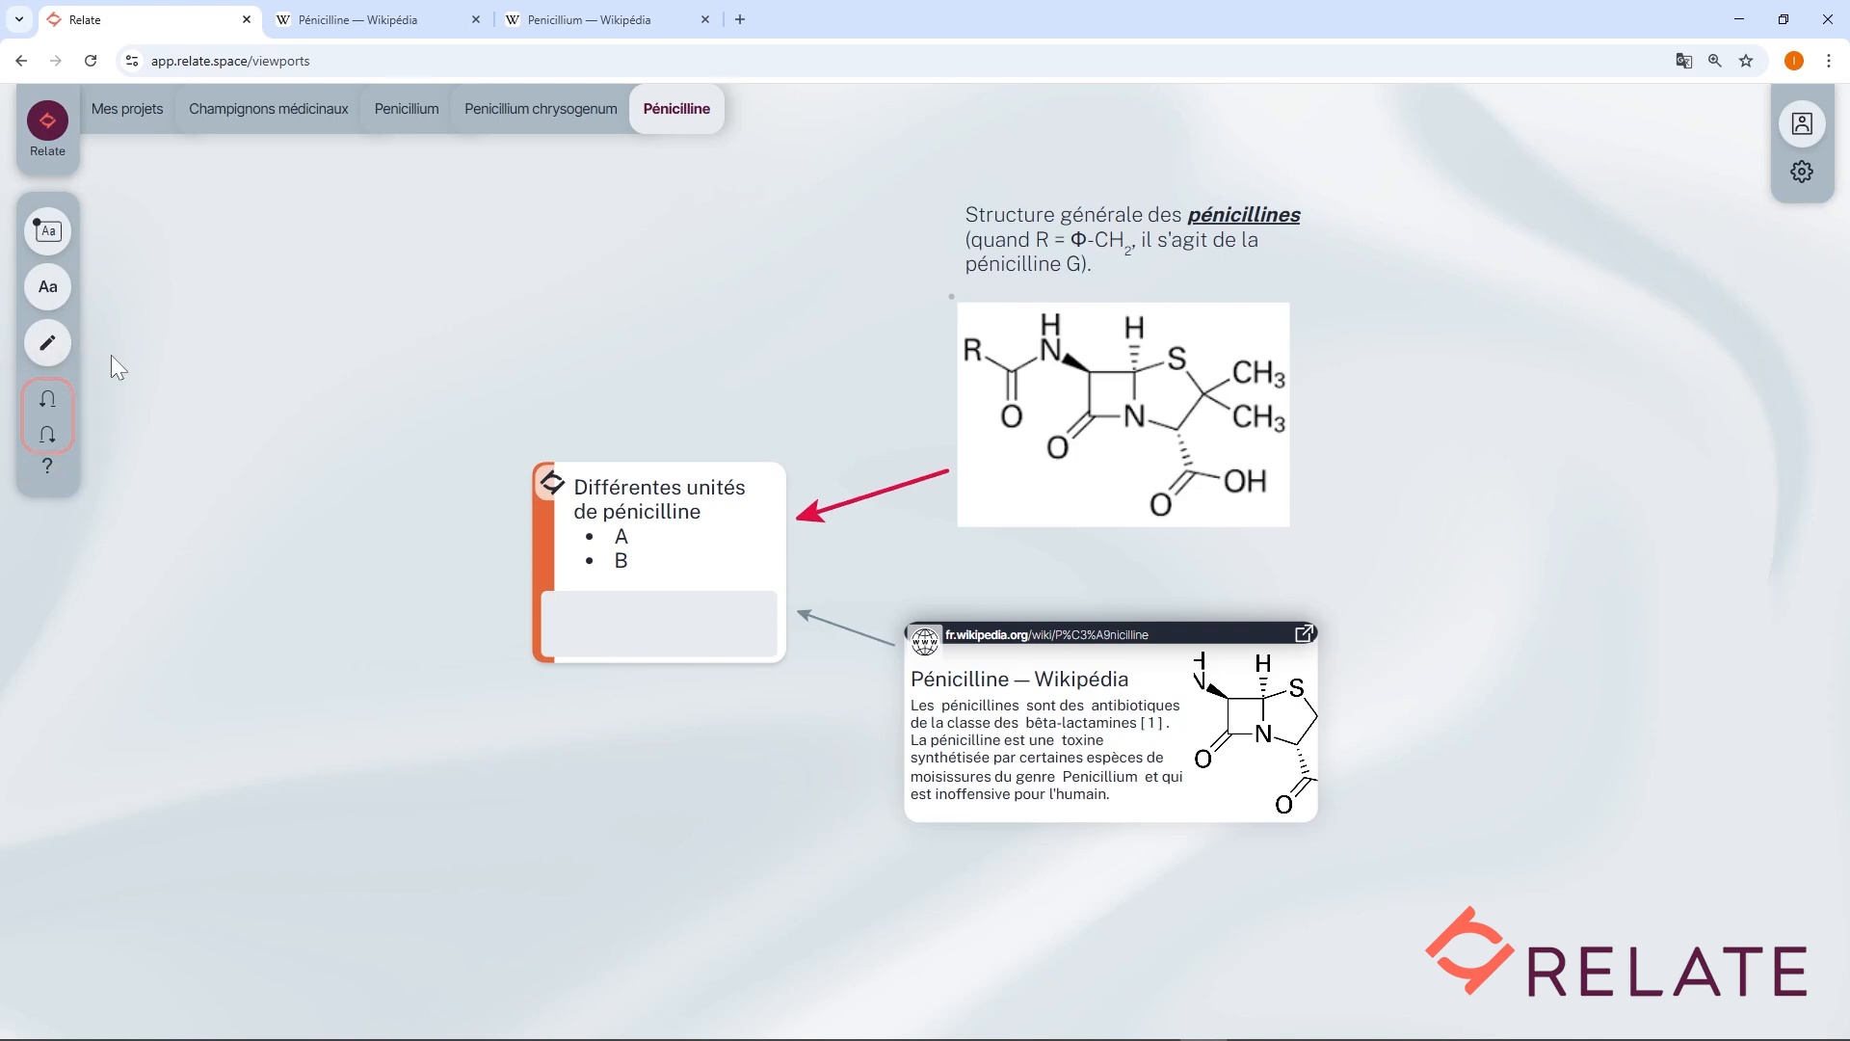
{"action": "left_click", "coordinate": [48, 399]}
{"action": "left_click", "coordinate": [48, 399]}
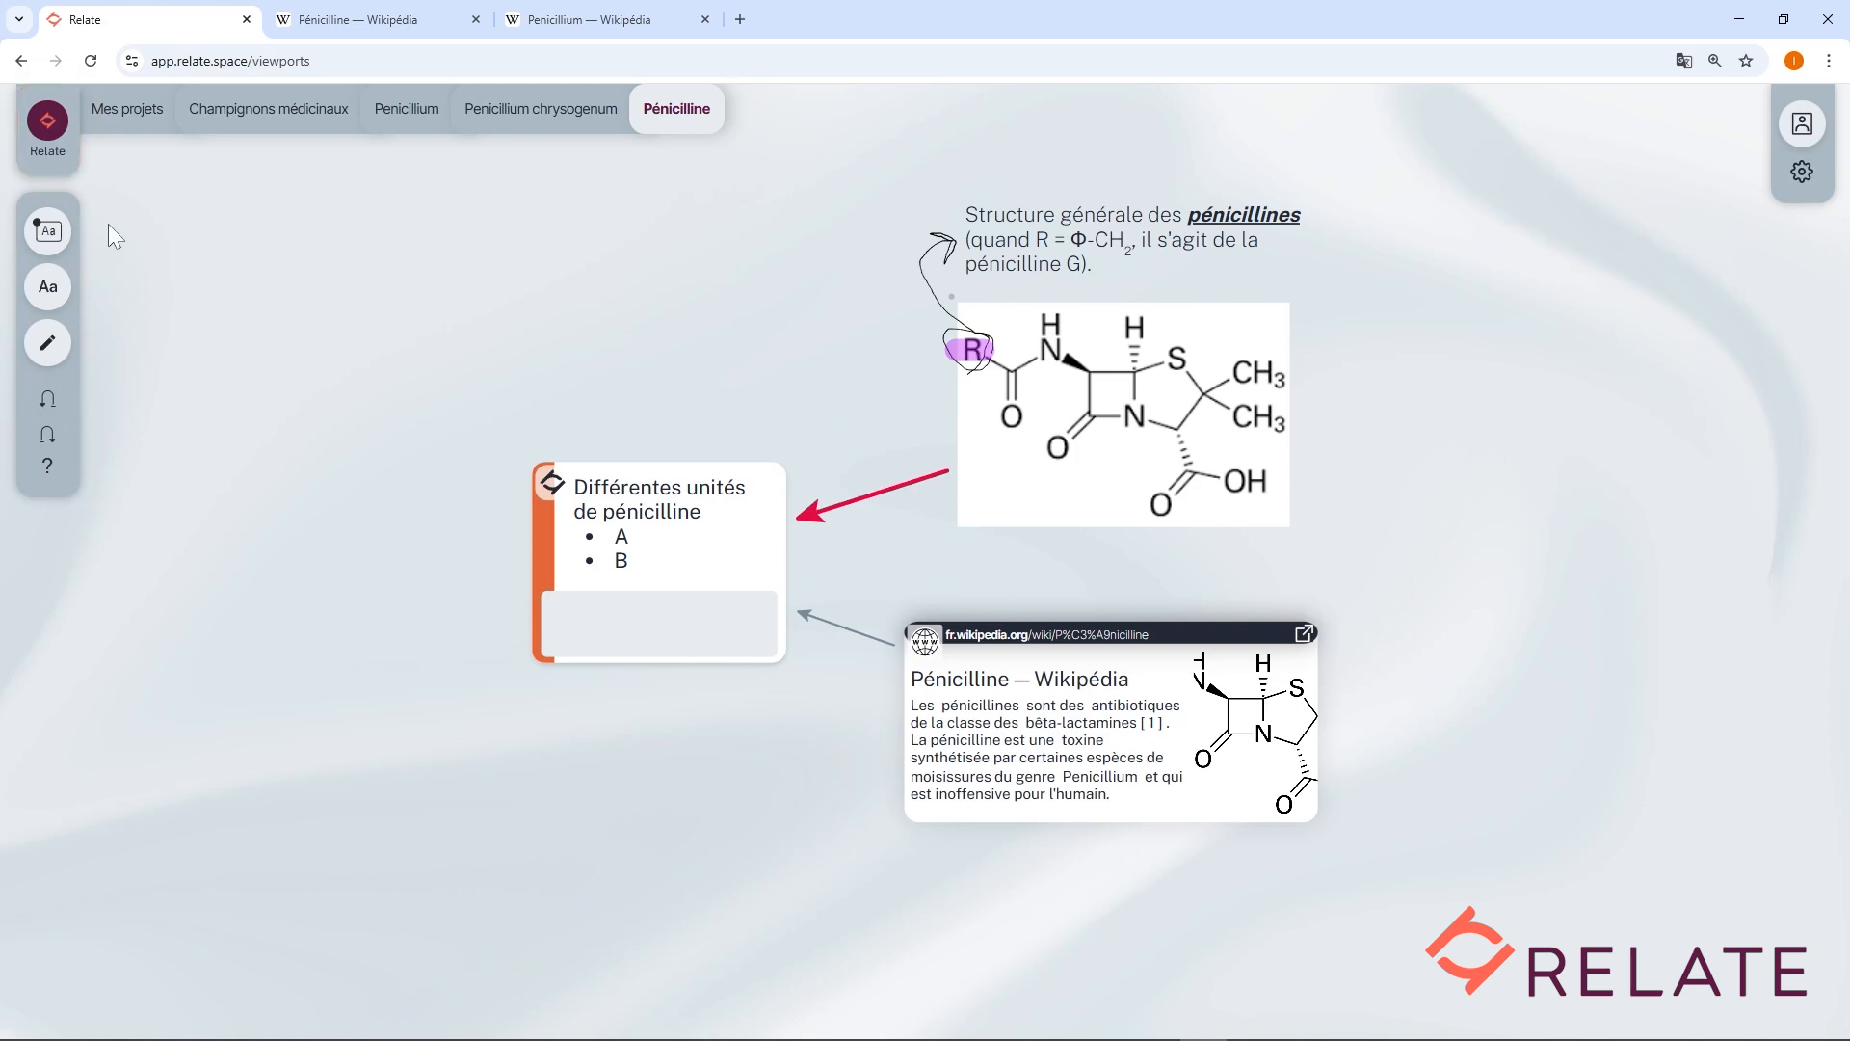
{"action": "left_click", "coordinate": [50, 130]}
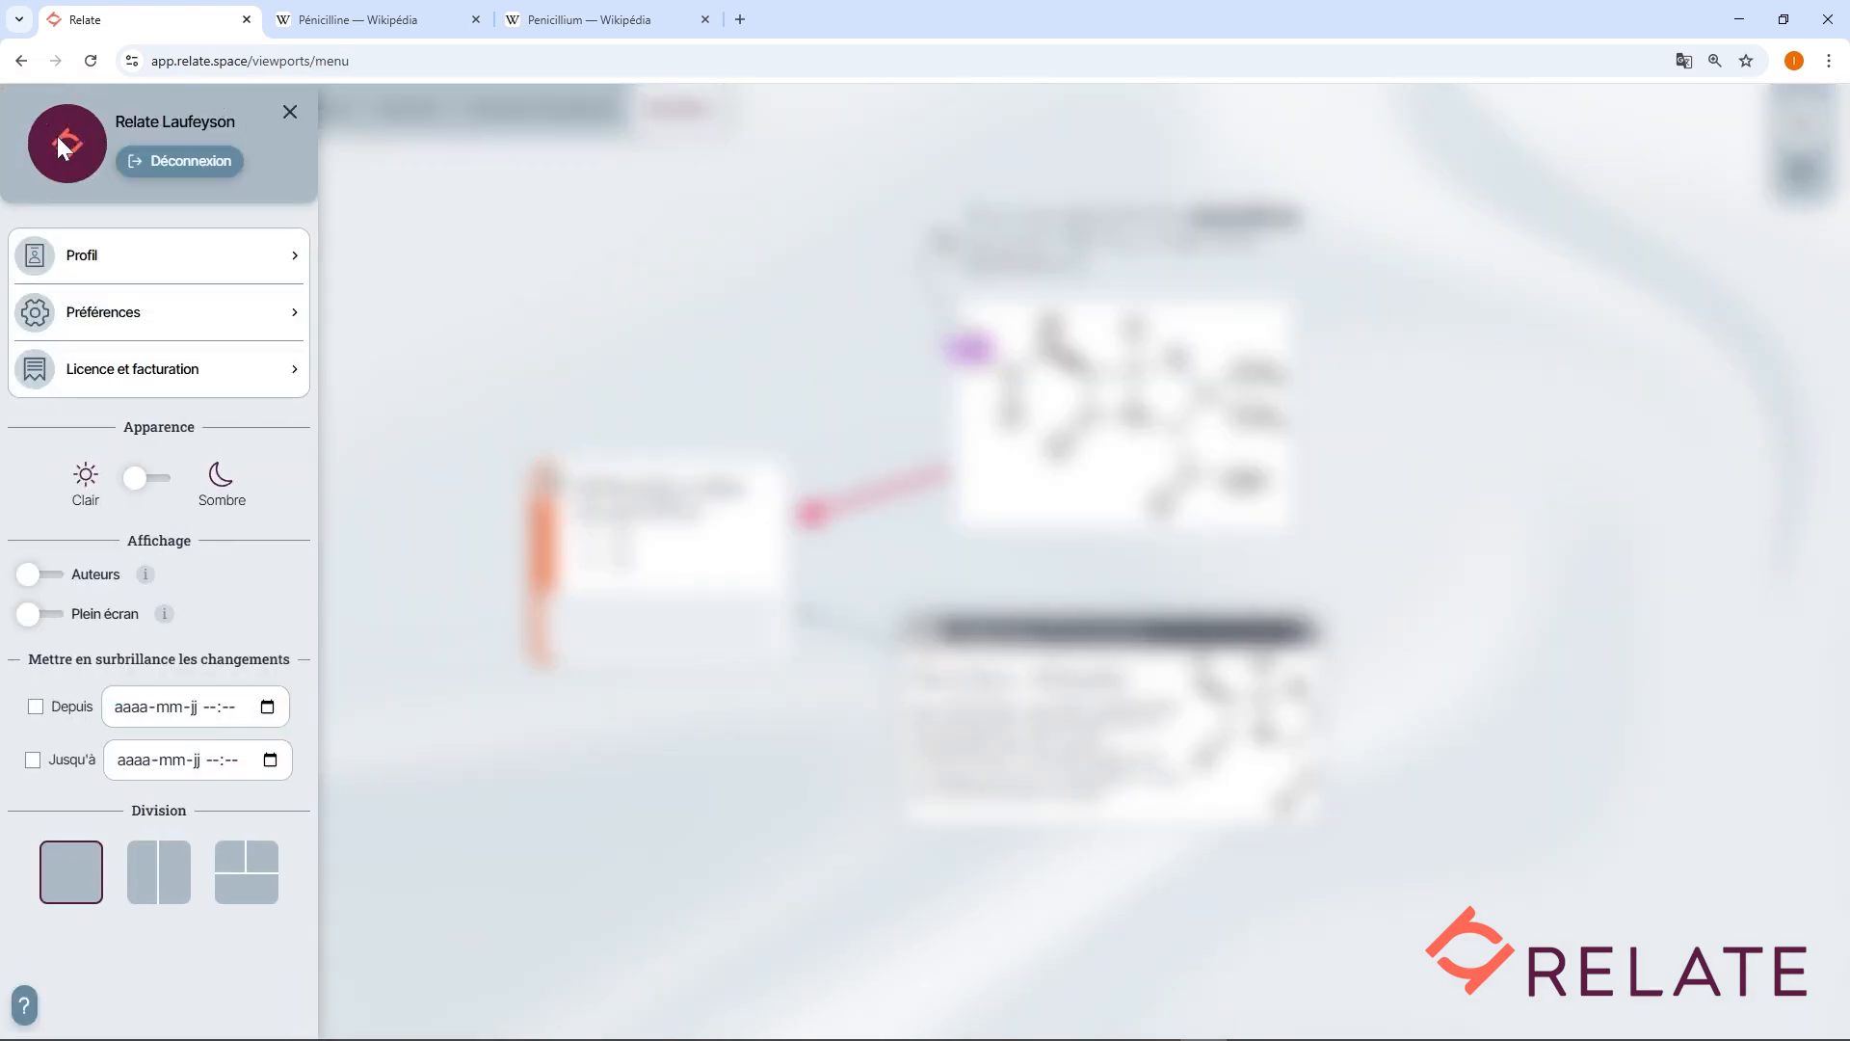
{"action": "left_click", "coordinate": [34, 708]}
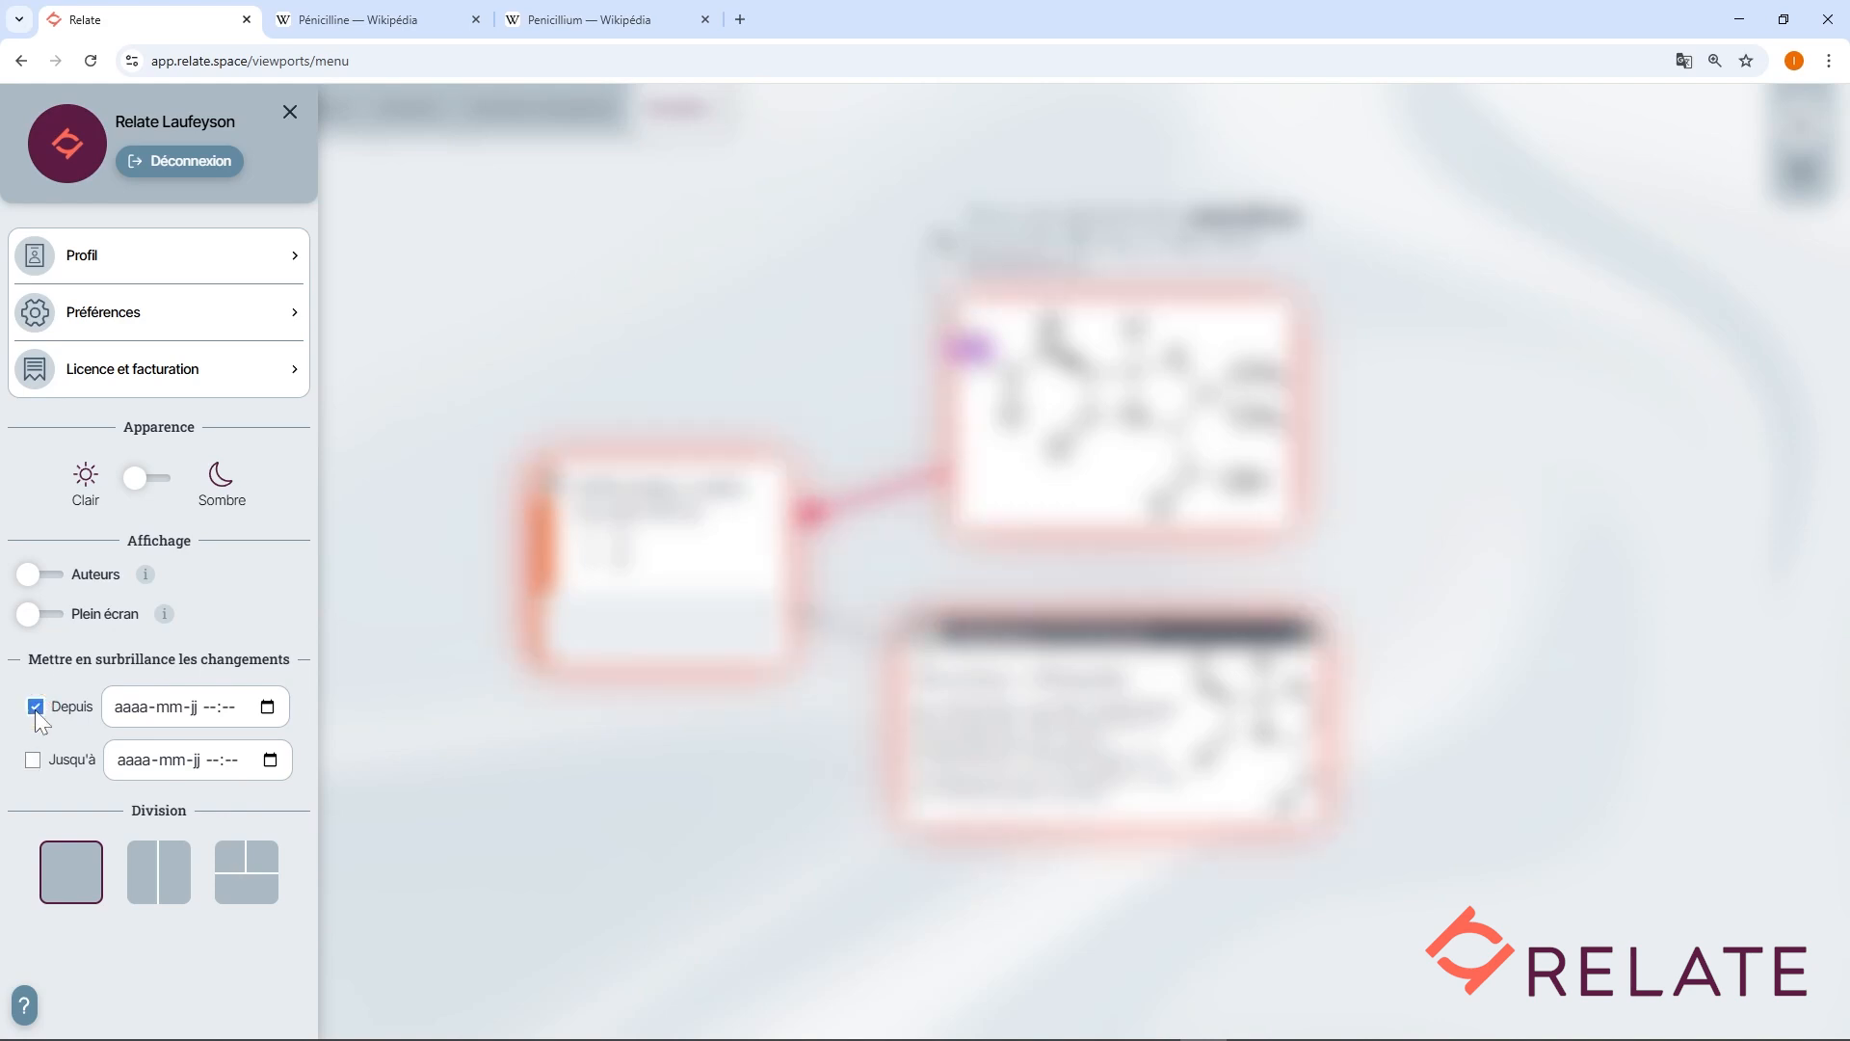
{"action": "left_click", "coordinate": [267, 707]}
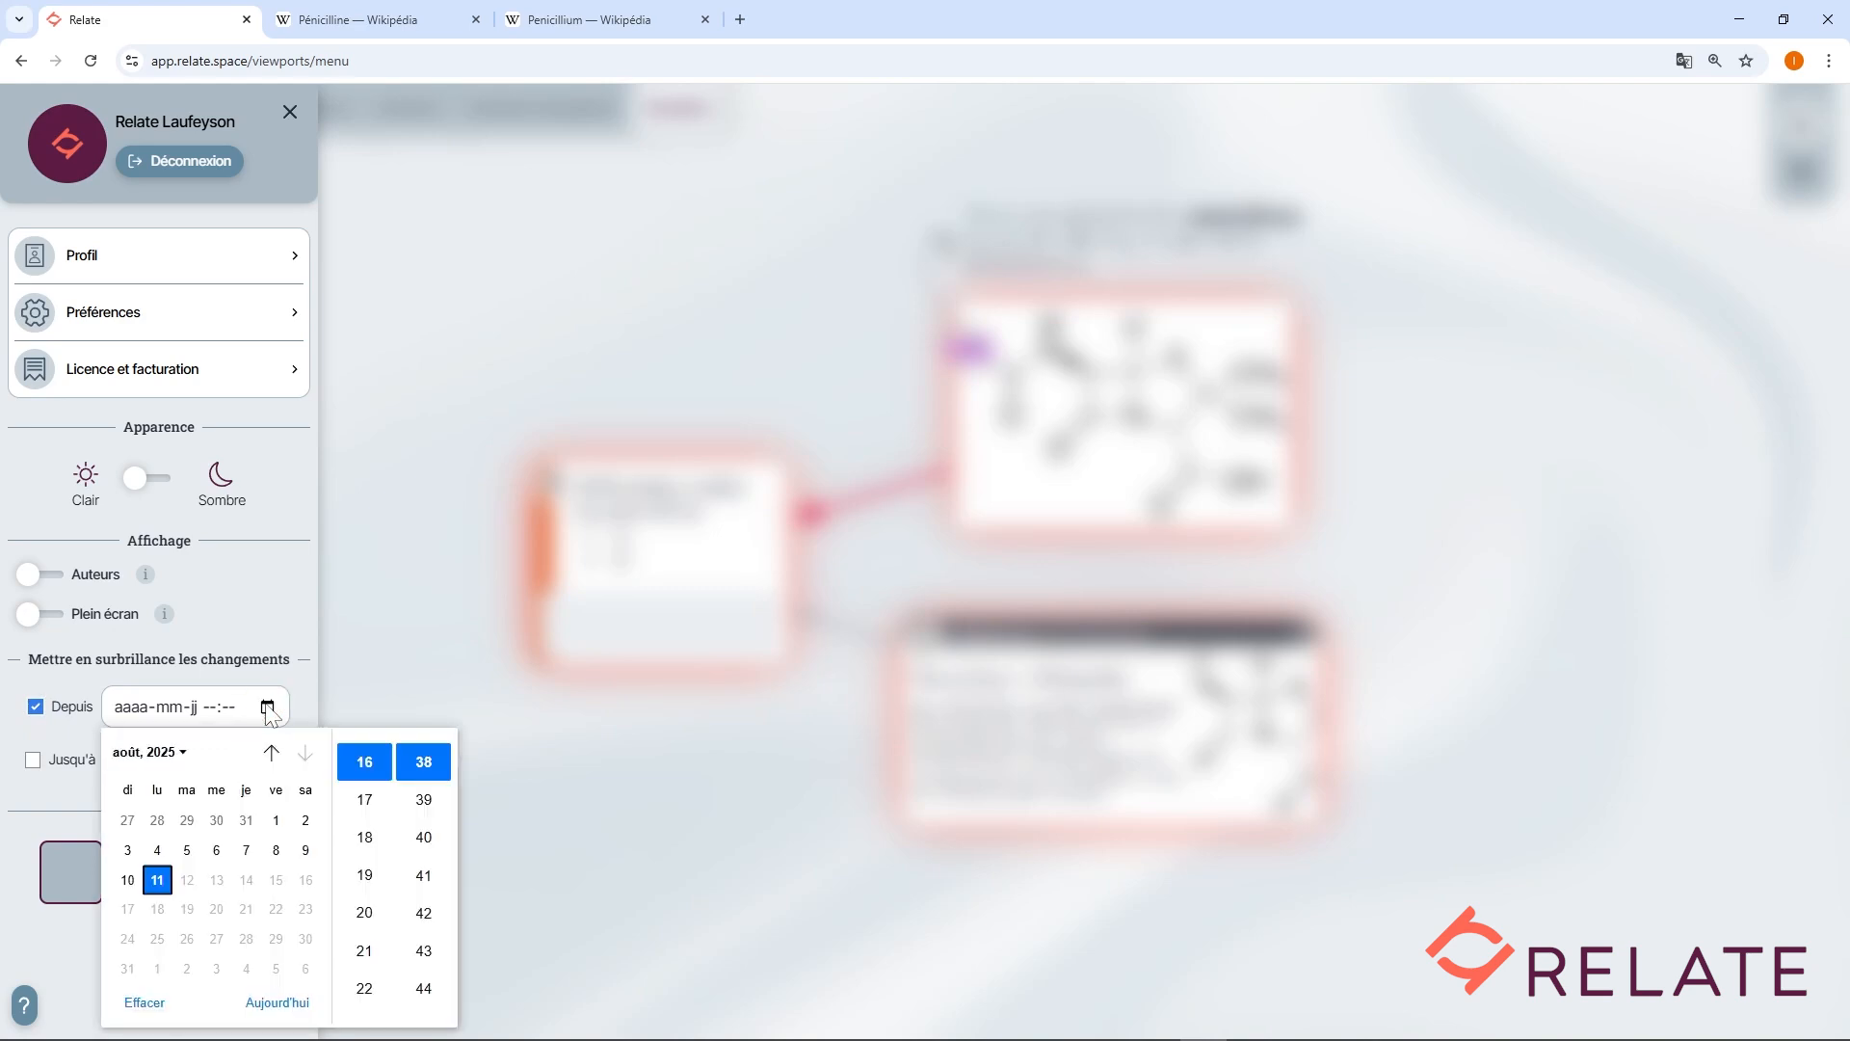
{"action": "left_click", "coordinate": [129, 892]}
{"action": "left_click", "coordinate": [276, 653]}
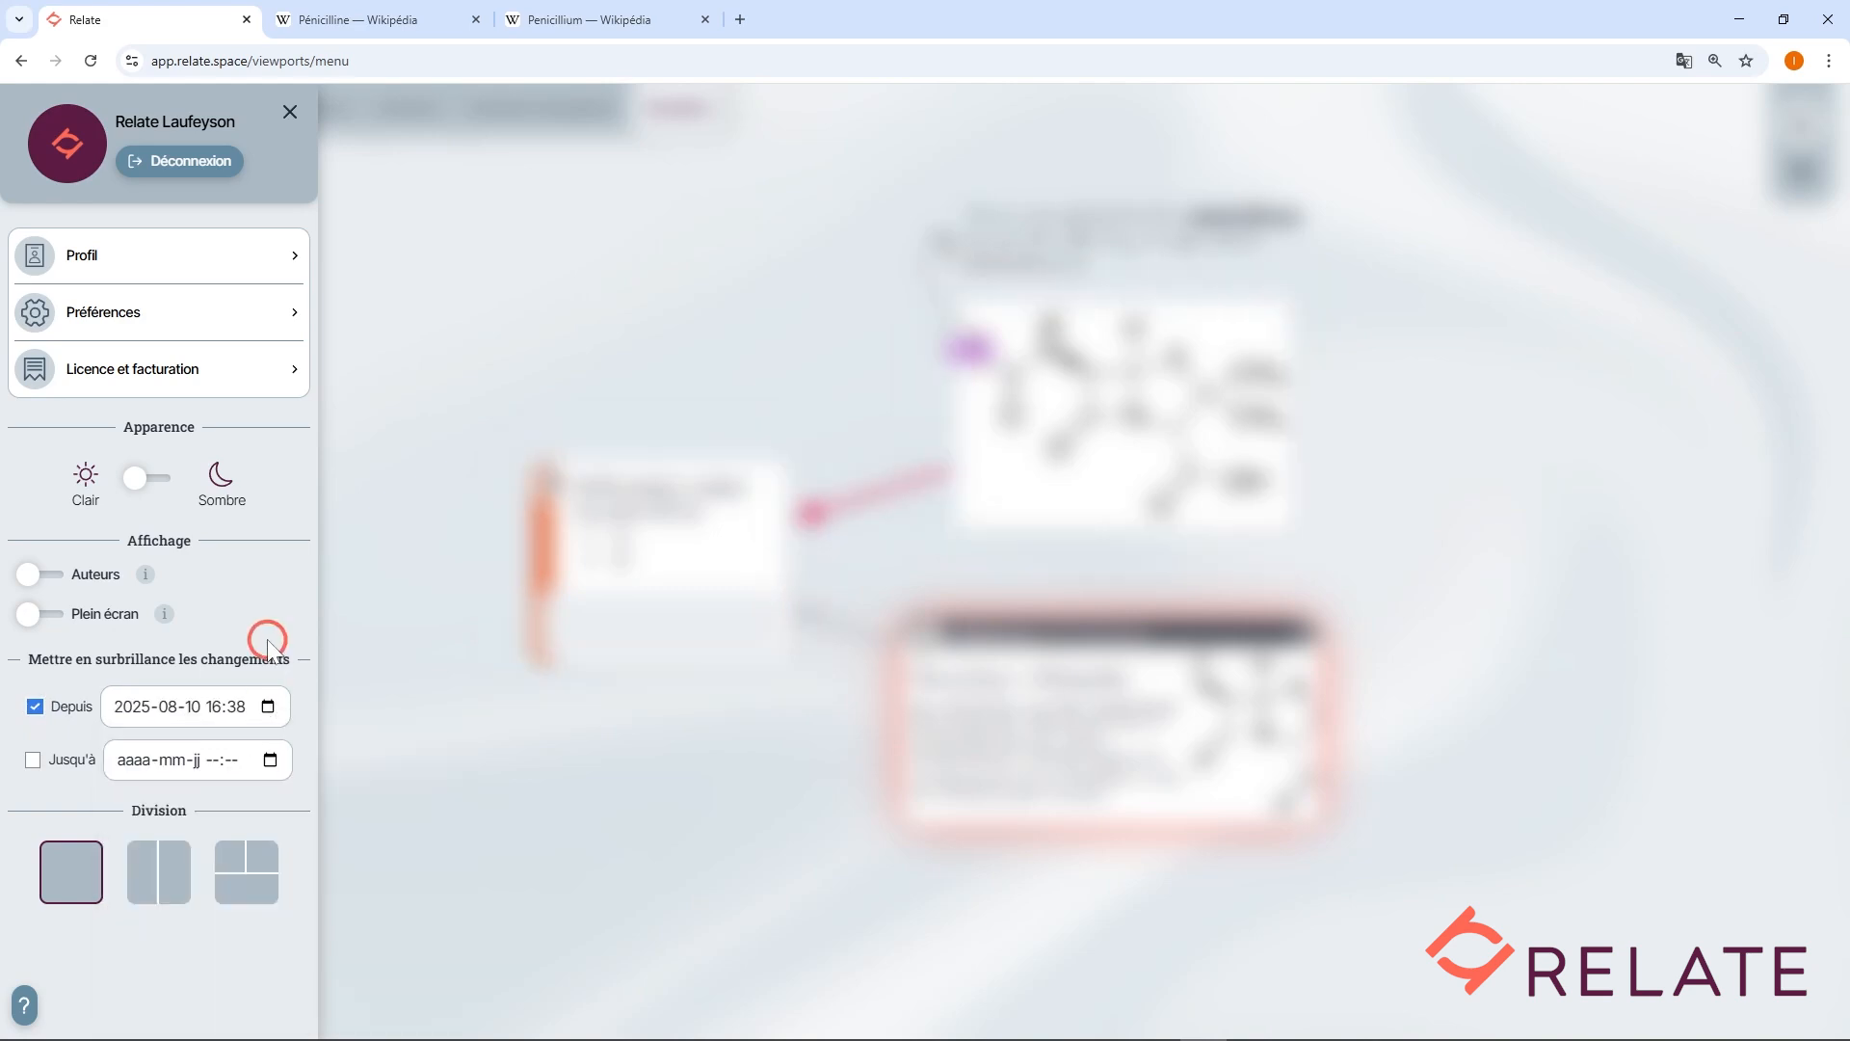
{"action": "left_click", "coordinate": [34, 759]}
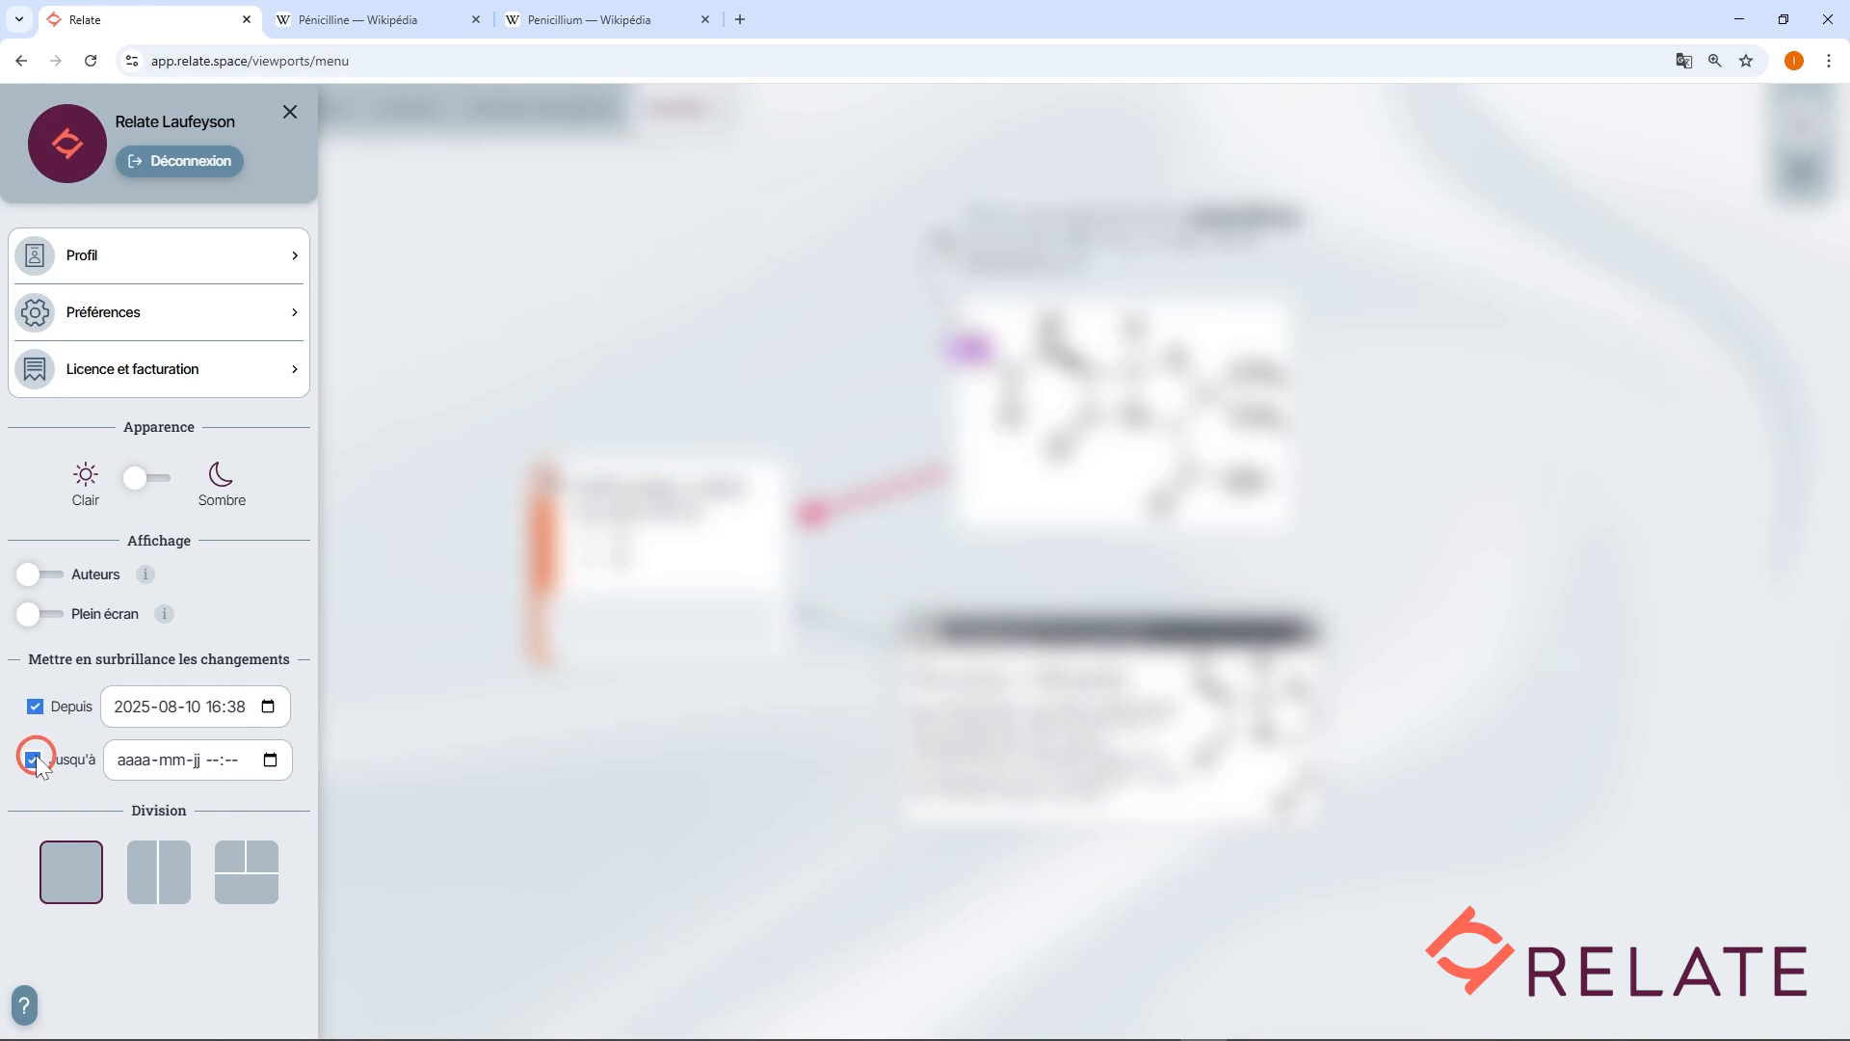
{"action": "left_click", "coordinate": [270, 760]}
{"action": "left_click", "coordinate": [279, 714]}
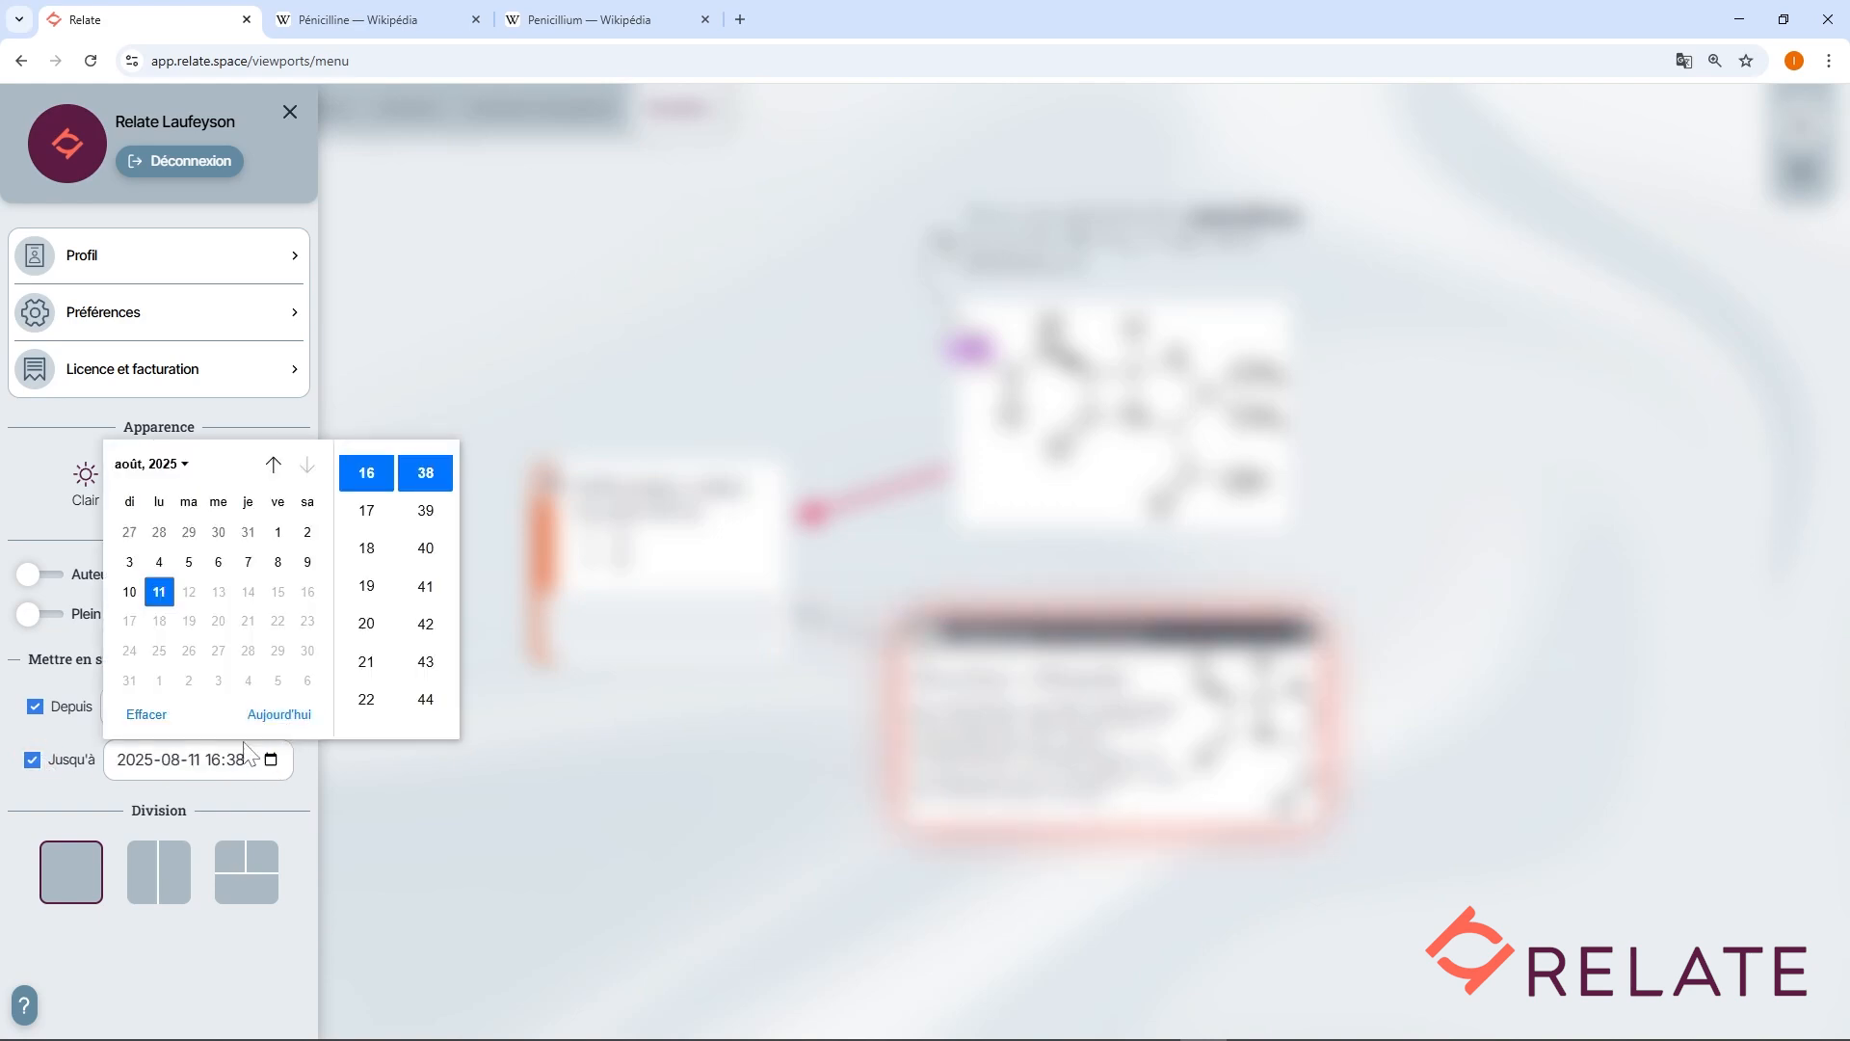
{"action": "left_click", "coordinate": [71, 799]}
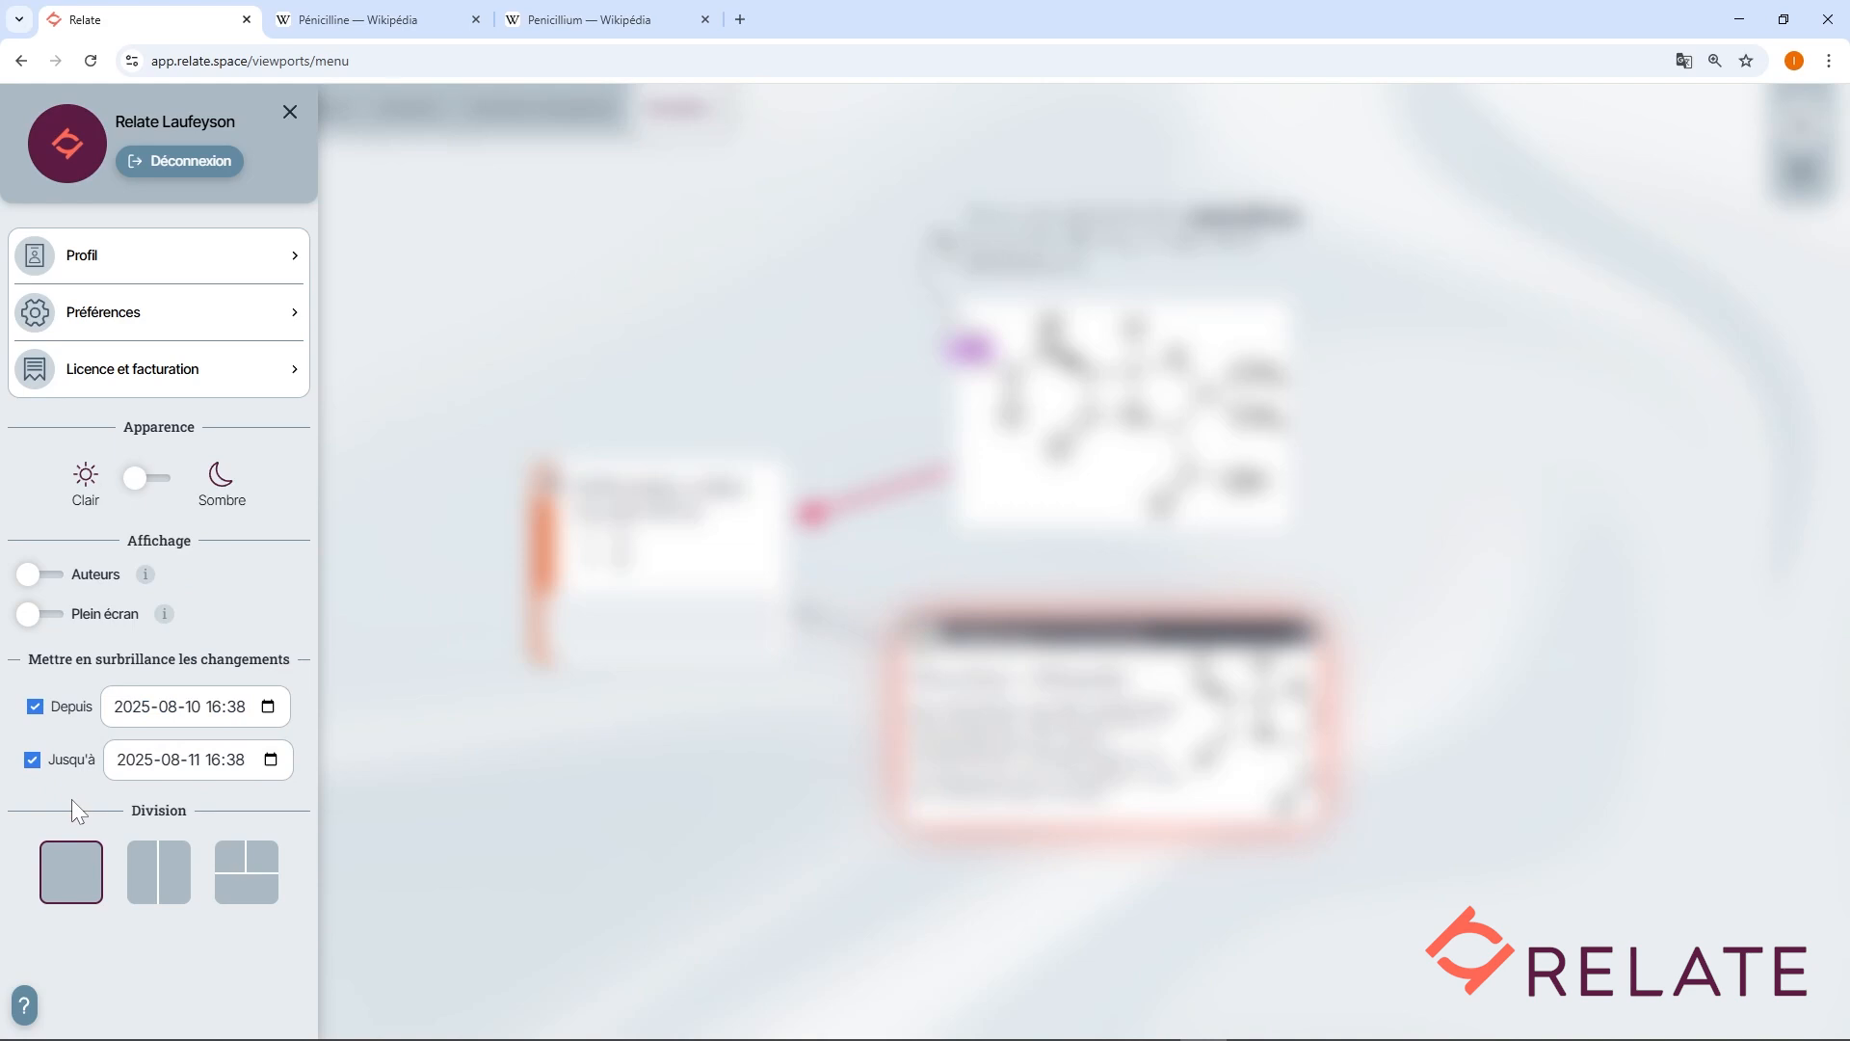
{"action": "left_click", "coordinate": [291, 113]}
{"action": "left_click", "coordinate": [449, 325]}
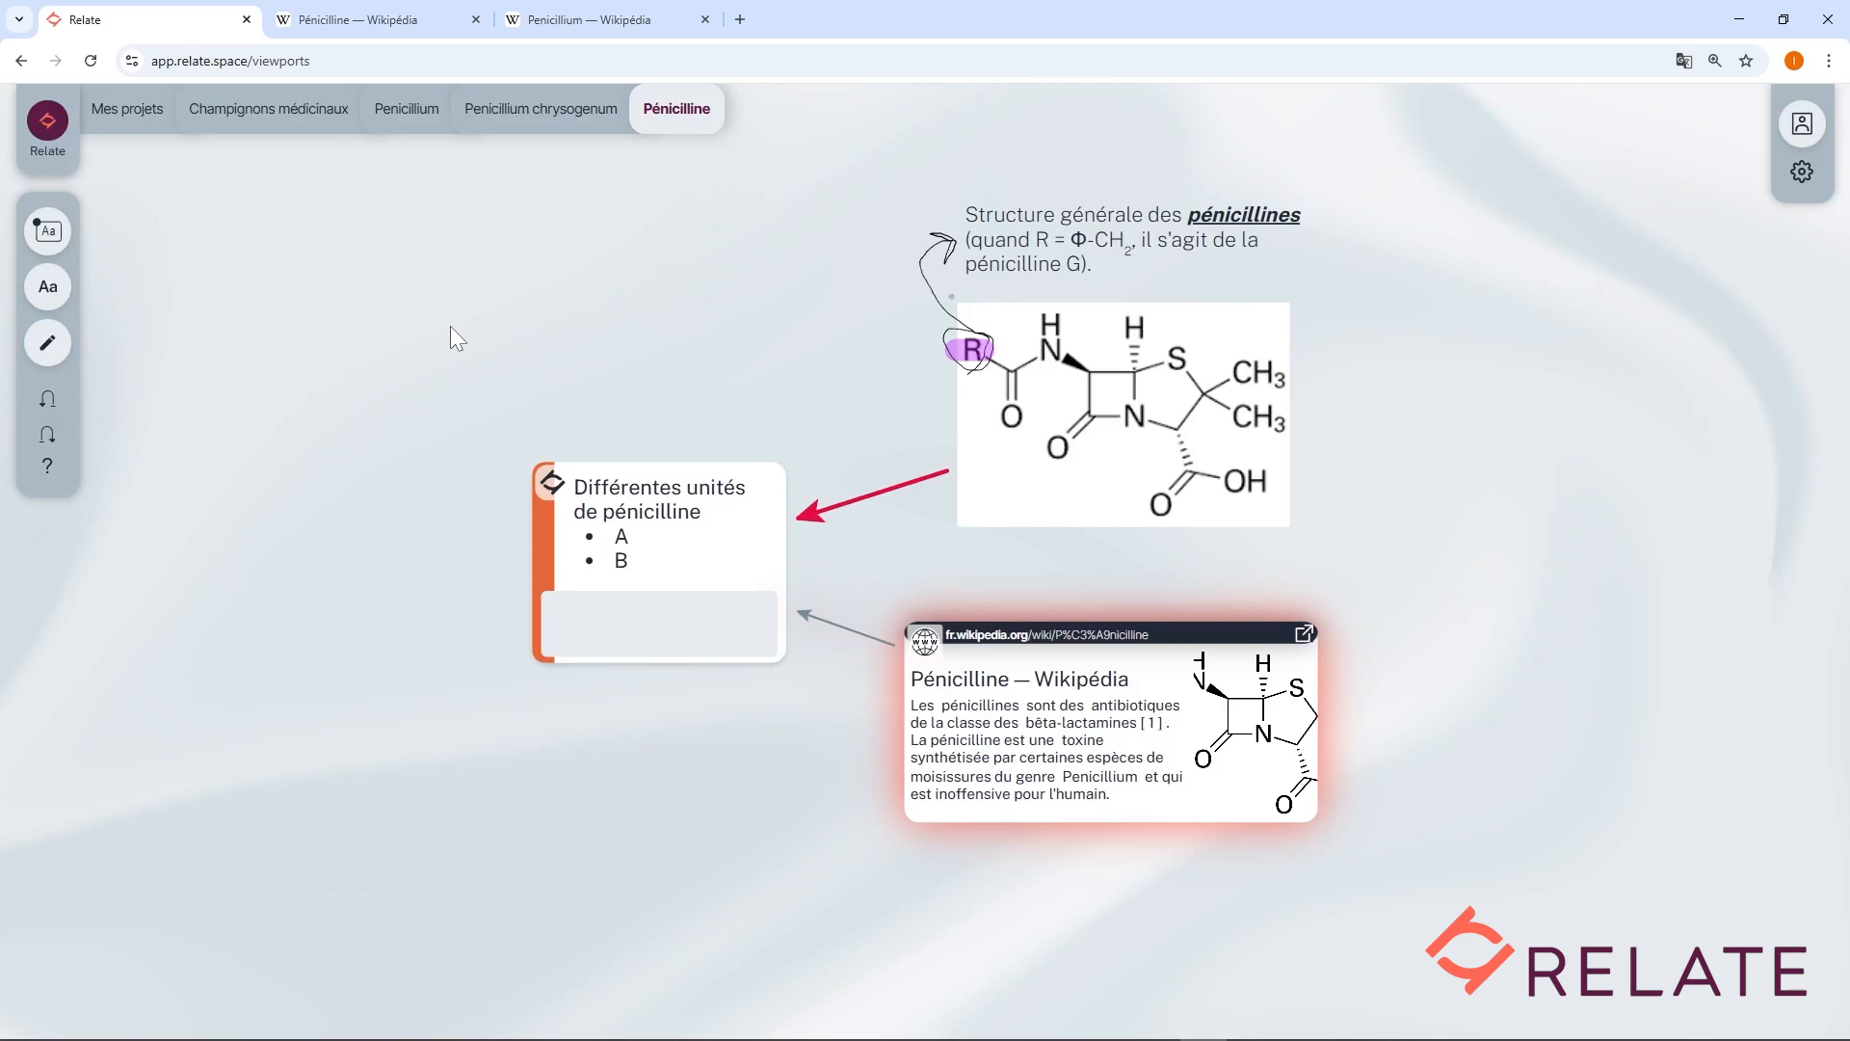